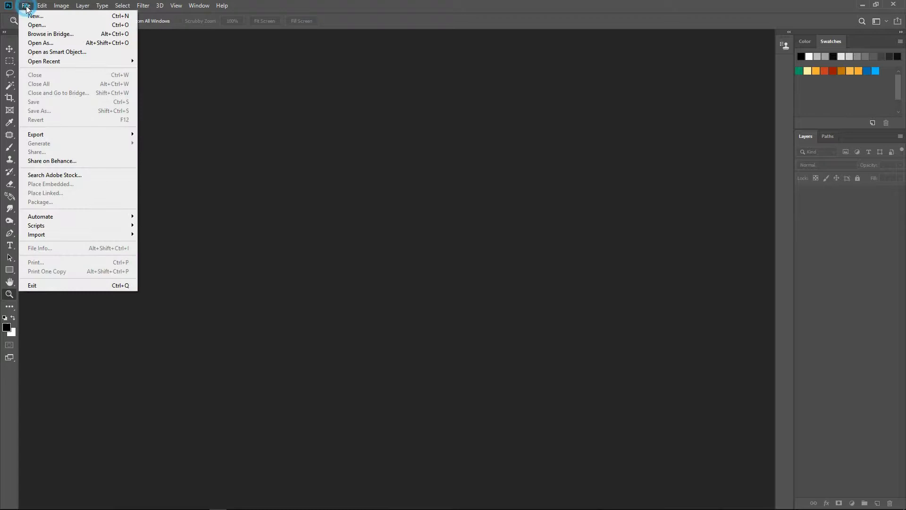
Set up a new 4269×2400 px, 300 ppi document preset named papercut
{"action": "left_click", "coordinate": [31, 16]}
{"action": "type", "text": "pap"}
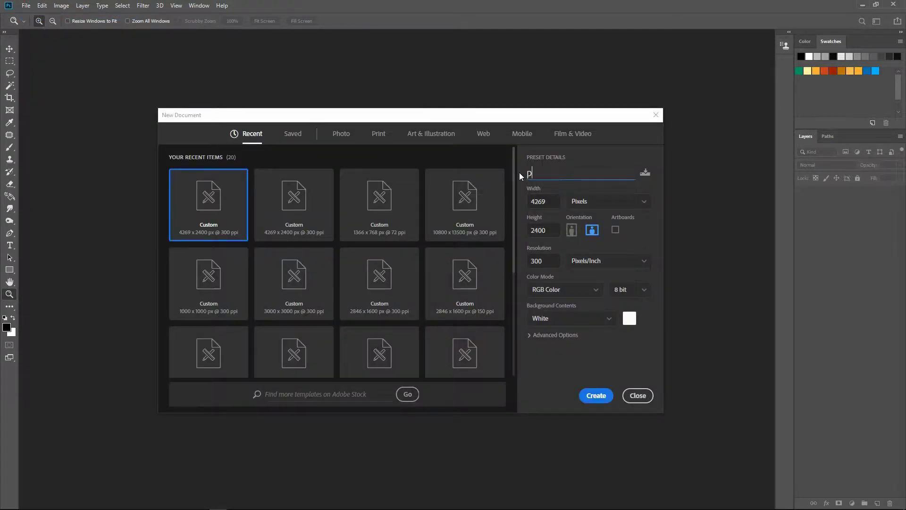
{"action": "type", "text": "ercut"}
{"action": "left_click", "coordinate": [656, 215]}
Create the document, reset colours to black and white, and unlock the Background layer
{"action": "left_click", "coordinate": [600, 399]}
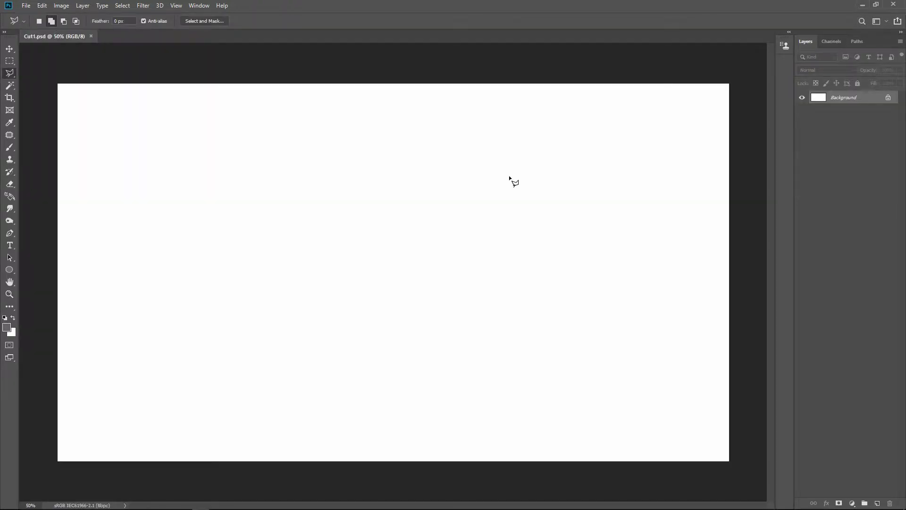
{"action": "key", "text": "d"}
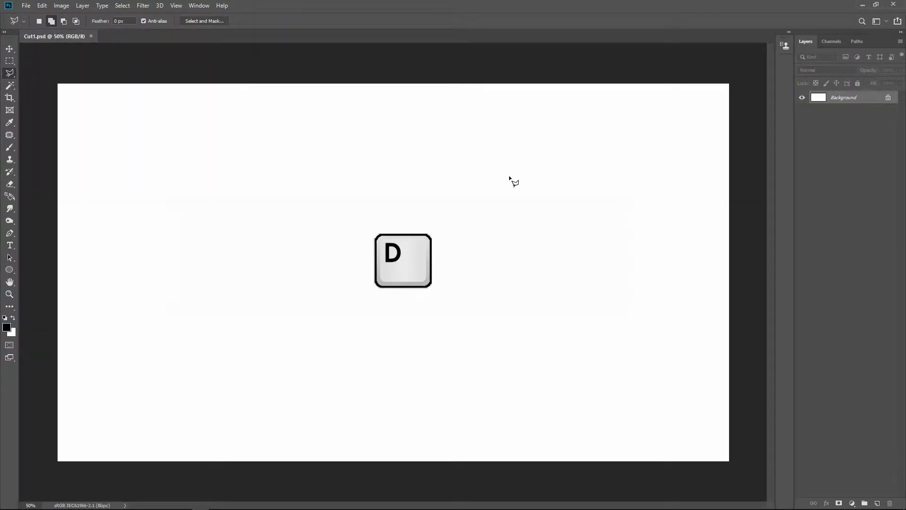
{"action": "left_click", "coordinate": [887, 97]}
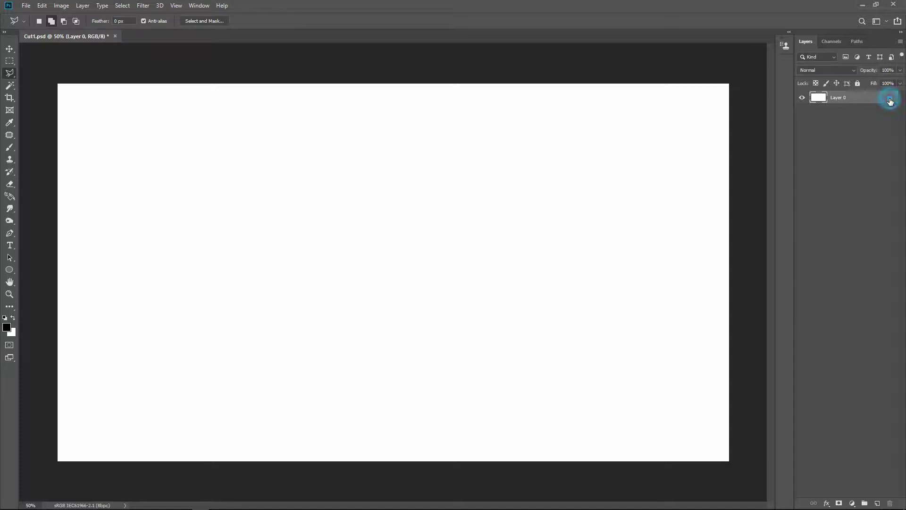
Rename the unlocked layer to Design
{"action": "double_click", "coordinate": [839, 98]}
{"action": "type", "text": "Design"}
{"action": "key", "text": "Return"}
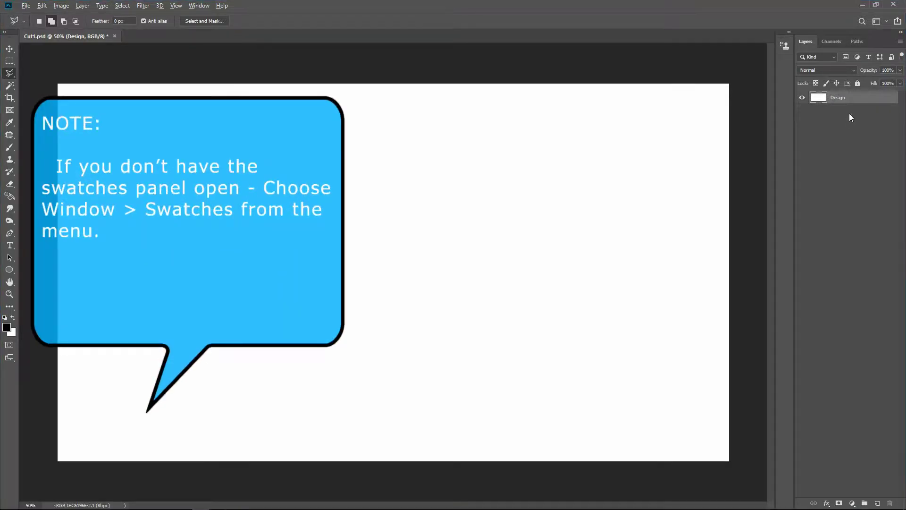
{"action": "right_click", "coordinate": [856, 98]}
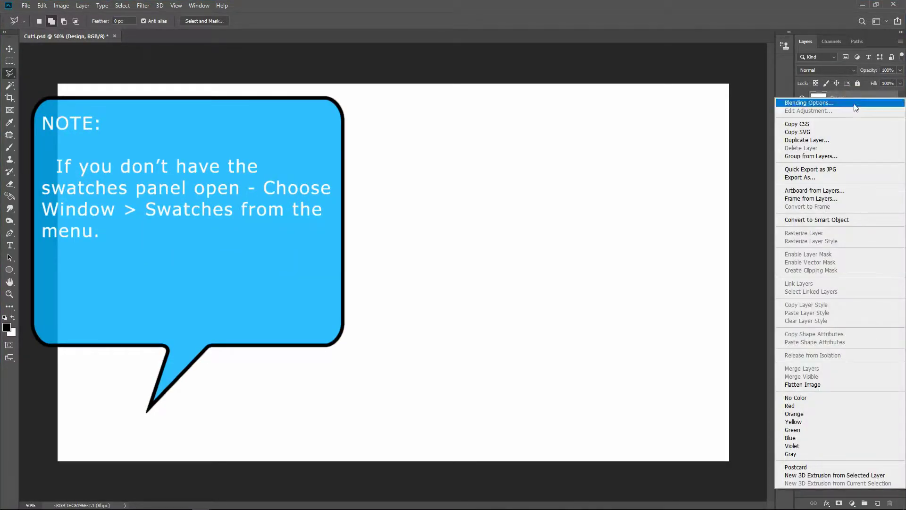
Convert Design to a smart object and render Clouds on it
{"action": "left_click", "coordinate": [858, 221]}
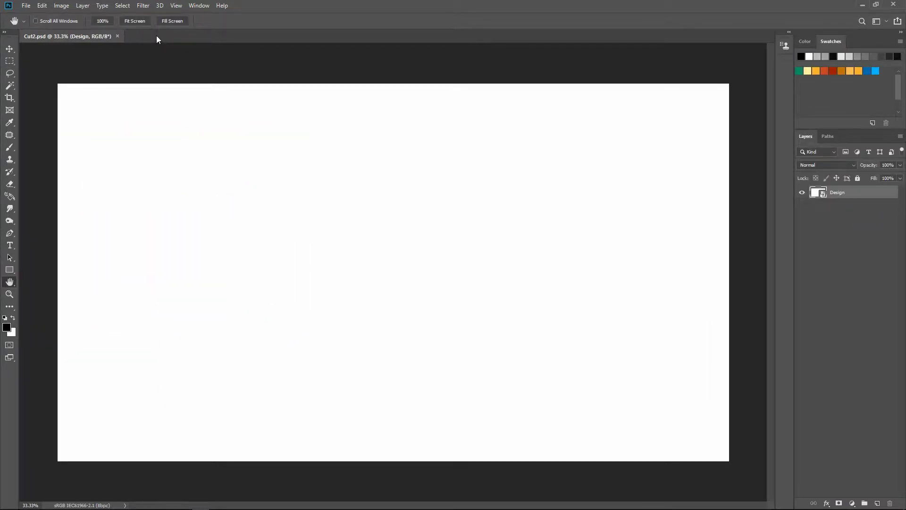
{"action": "left_click", "coordinate": [143, 6]}
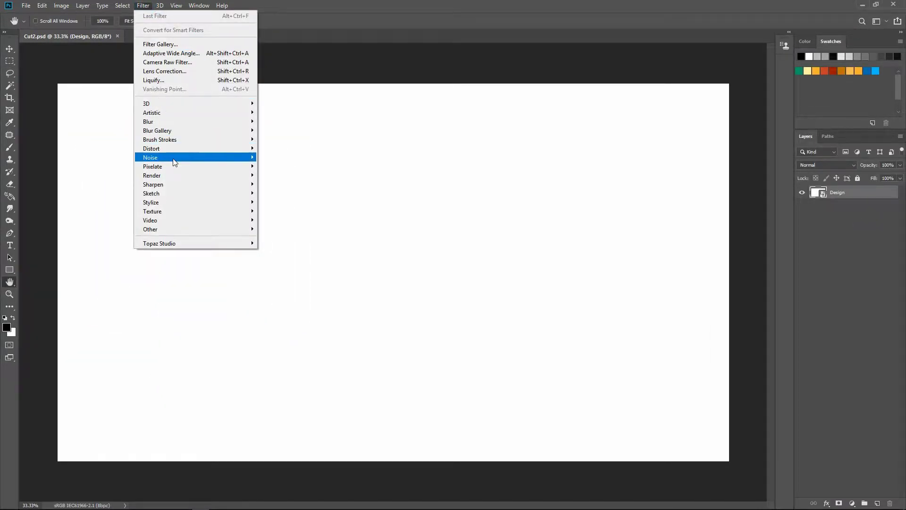
{"action": "mouse_move", "coordinate": [174, 175]}
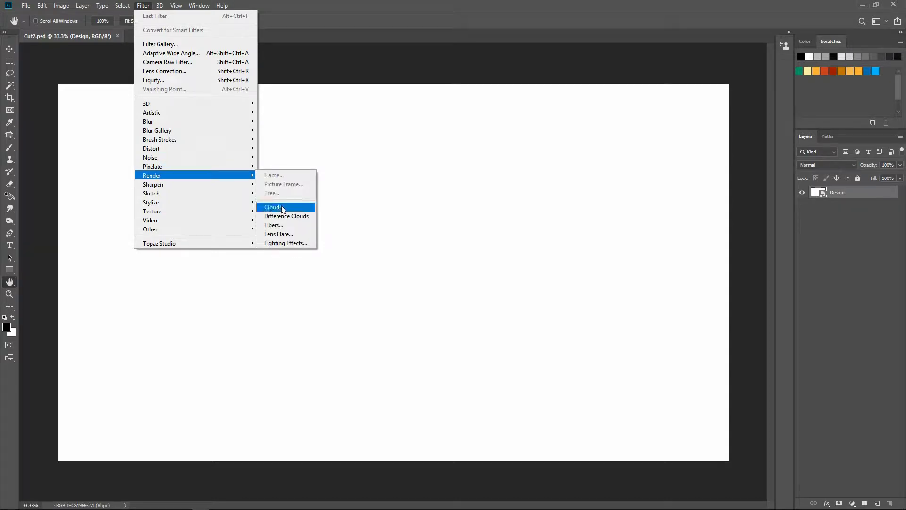
{"action": "left_click", "coordinate": [282, 206]}
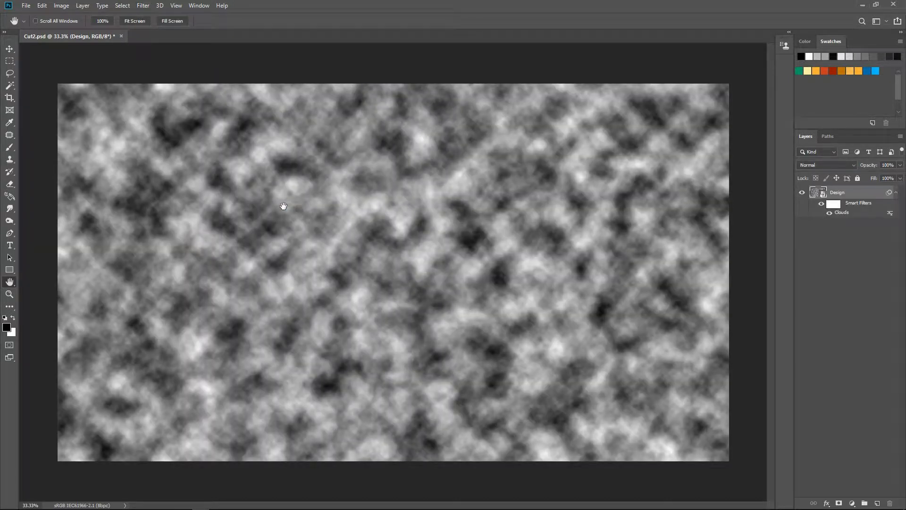
Apply a 100-pixel Gaussian Blur to the clouds
{"action": "left_click", "coordinate": [143, 5]}
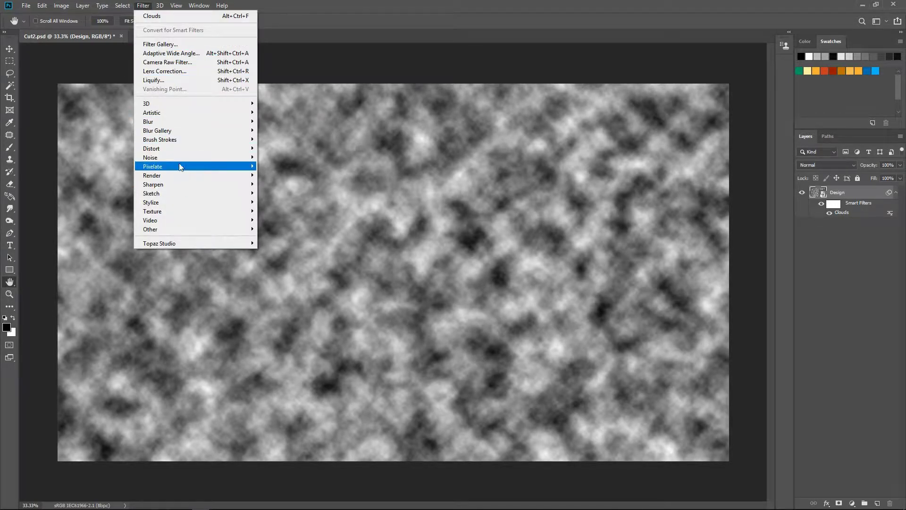
{"action": "mouse_move", "coordinate": [195, 122]}
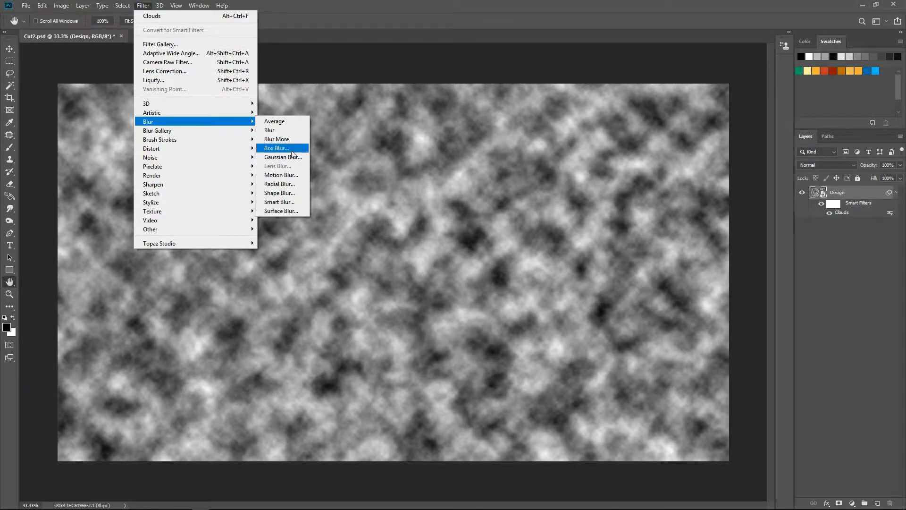
{"action": "left_click", "coordinate": [290, 159]}
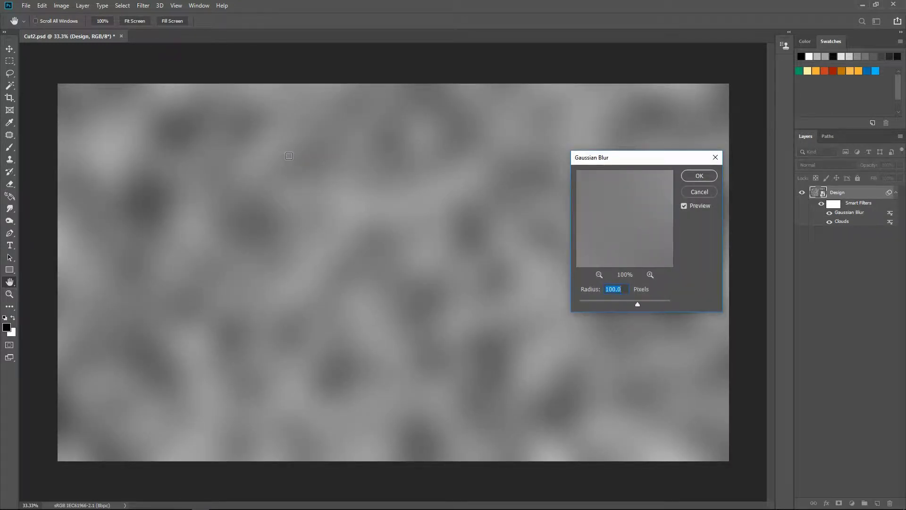
{"action": "left_click", "coordinate": [701, 177]}
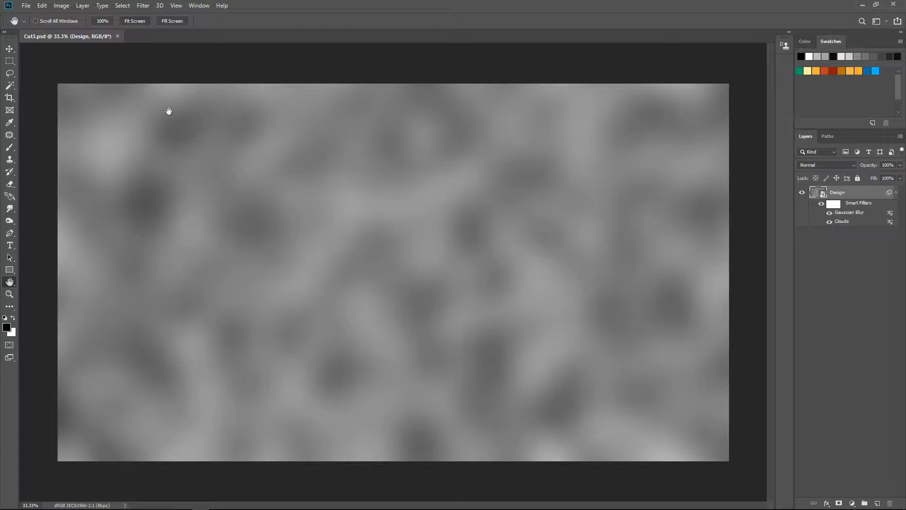
Posterize the blurred clouds to 40 levels
{"action": "left_click", "coordinate": [62, 6]}
{"action": "mouse_move", "coordinate": [76, 30]}
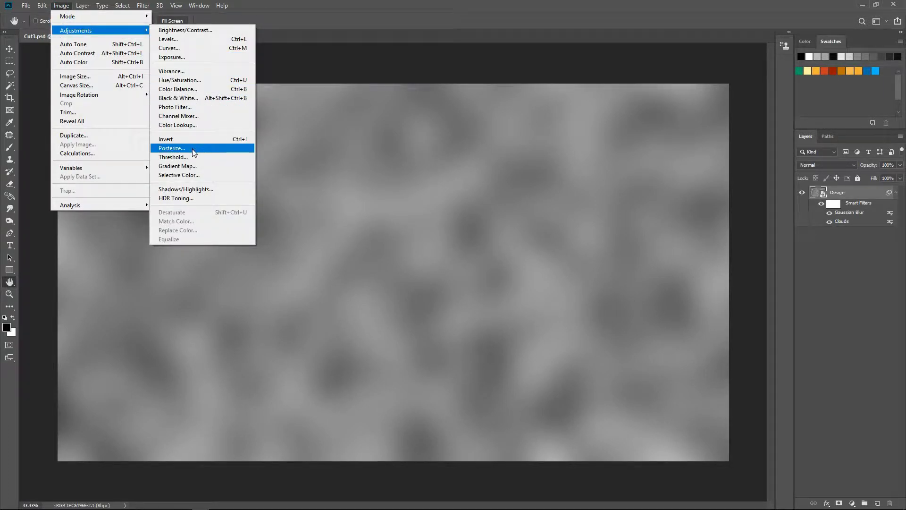
{"action": "left_click", "coordinate": [191, 149]}
{"action": "type", "text": "40"}
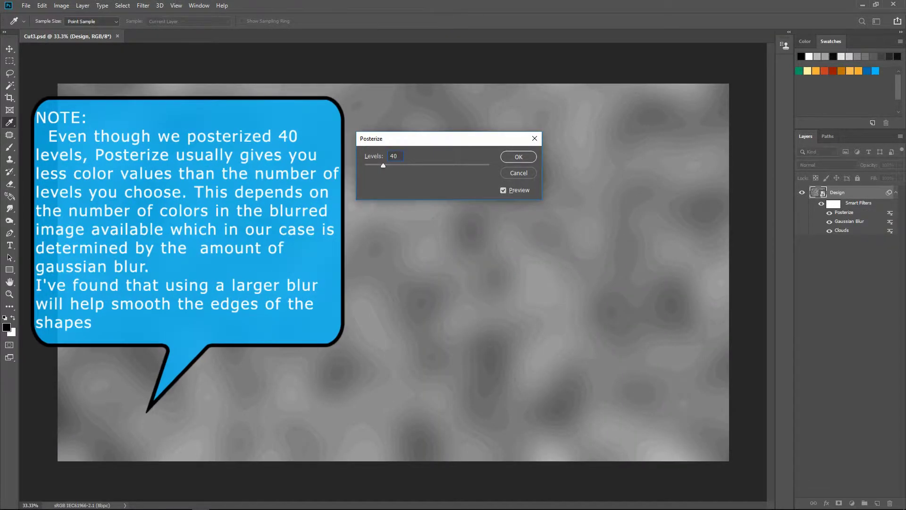
{"action": "left_click", "coordinate": [525, 156]}
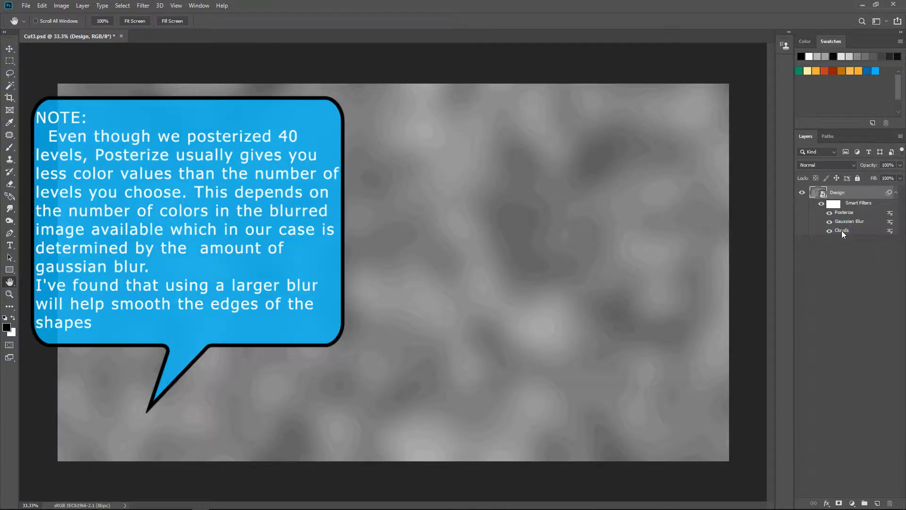
Regenerate the Clouds smart filter three times for a new pattern
{"action": "double_click", "coordinate": [842, 231]}
{"action": "double_click", "coordinate": [842, 230]}
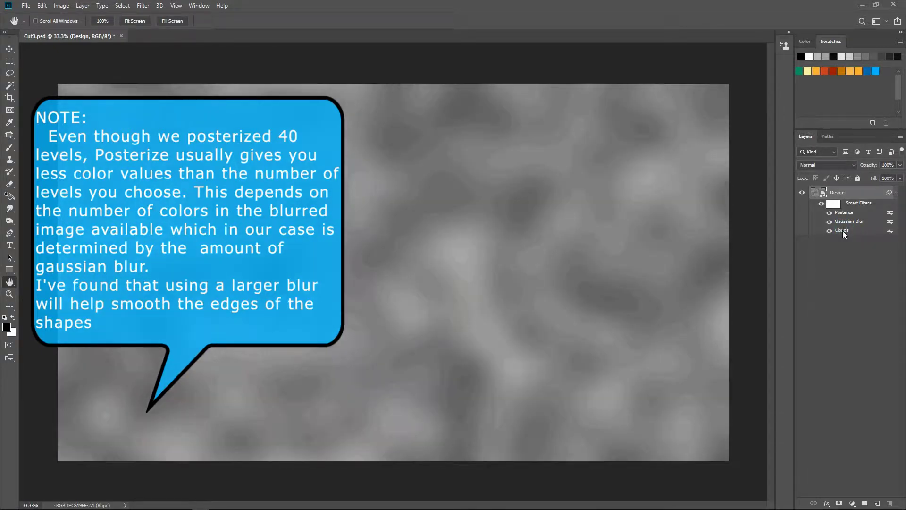
{"action": "double_click", "coordinate": [842, 230]}
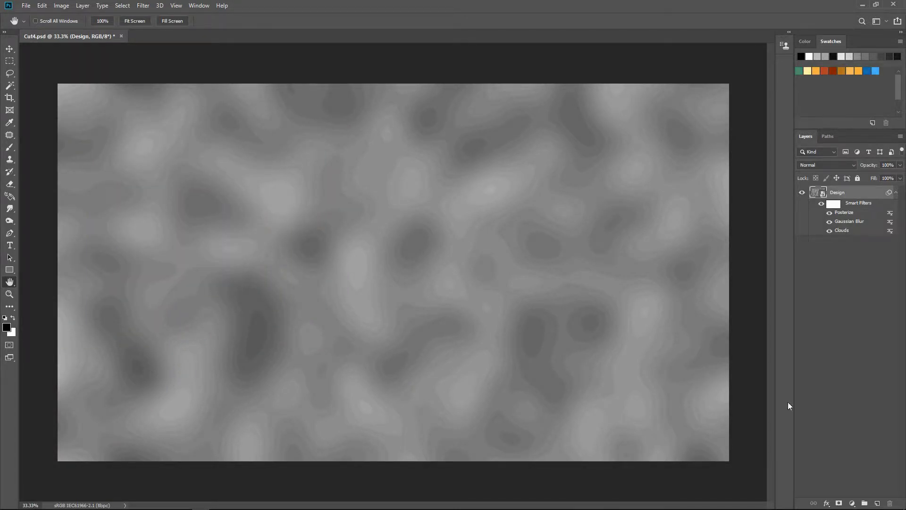
Add a Levels adjustment clipped to Design with input levels 87 and 174
{"action": "left_click", "coordinate": [852, 503]}
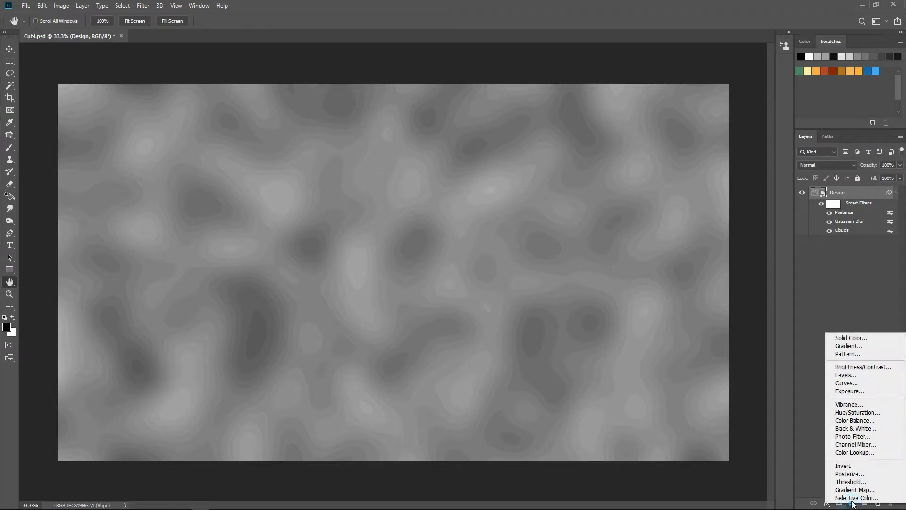
{"action": "left_click", "coordinate": [867, 375]}
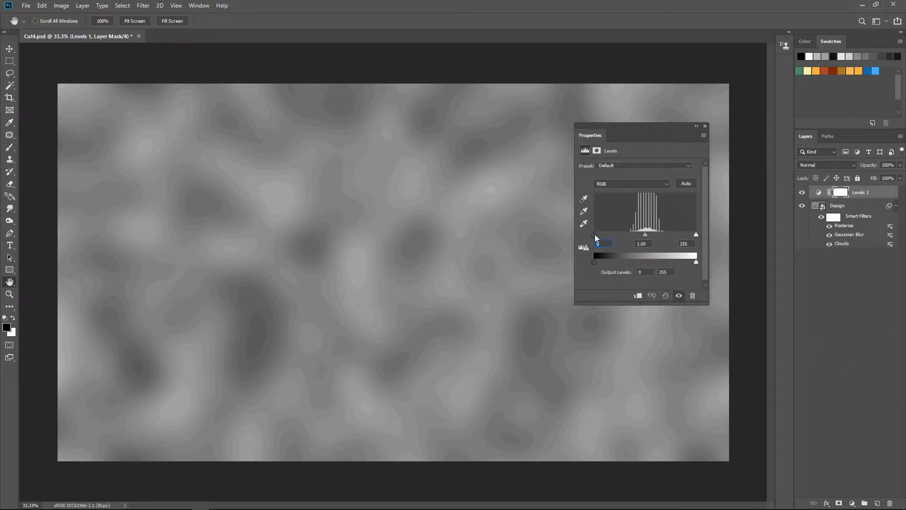
{"action": "left_click_drag", "start_coordinate": [595, 235], "coordinate": [630, 235]}
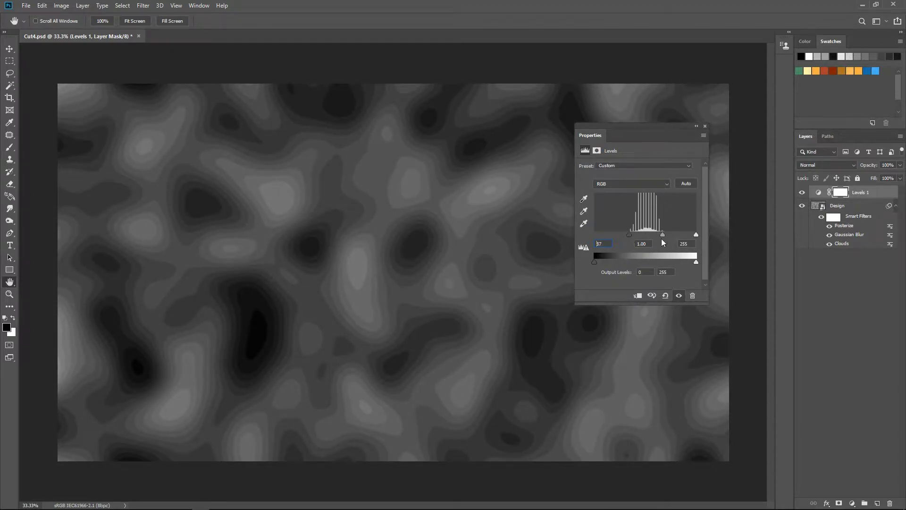
{"action": "left_click", "coordinate": [663, 235]}
{"action": "left_click_drag", "start_coordinate": [697, 234], "coordinate": [664, 235]}
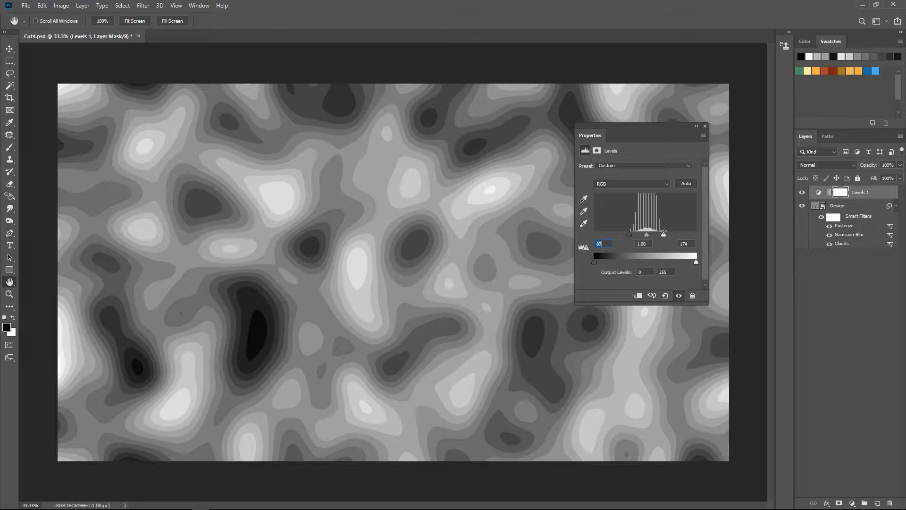
{"action": "left_click", "coordinate": [638, 296]}
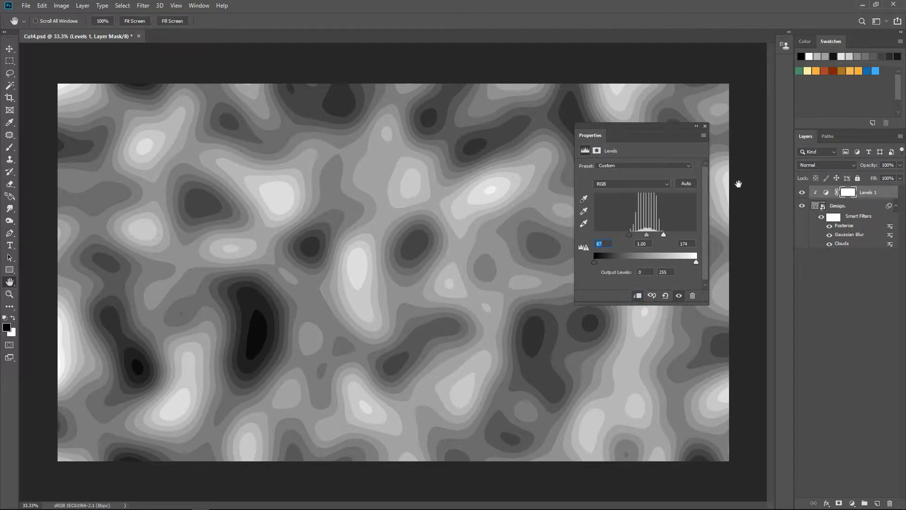
{"action": "left_click", "coordinate": [705, 126]}
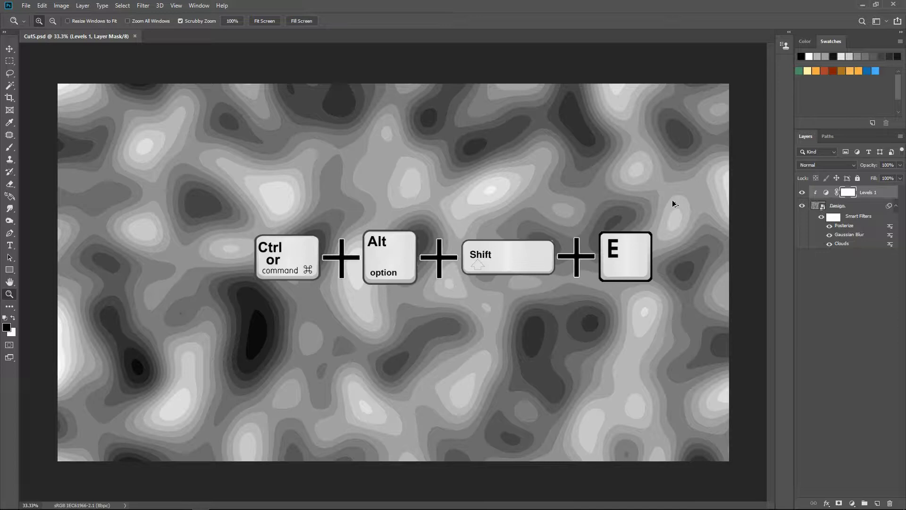
Stamp visible layers into a new layer named Work, hiding Levels 1 and Design
{"action": "key", "text": "ctrl+alt+shift+e"}
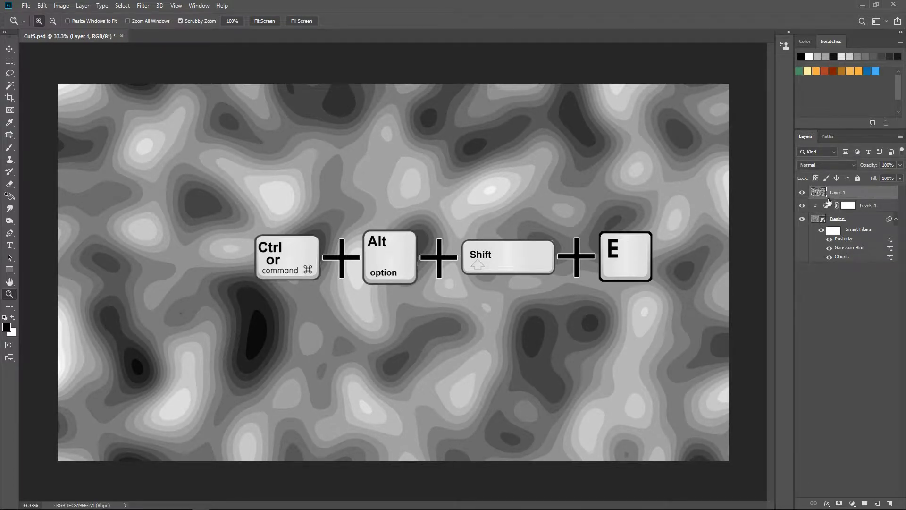
{"action": "double_click", "coordinate": [835, 194]}
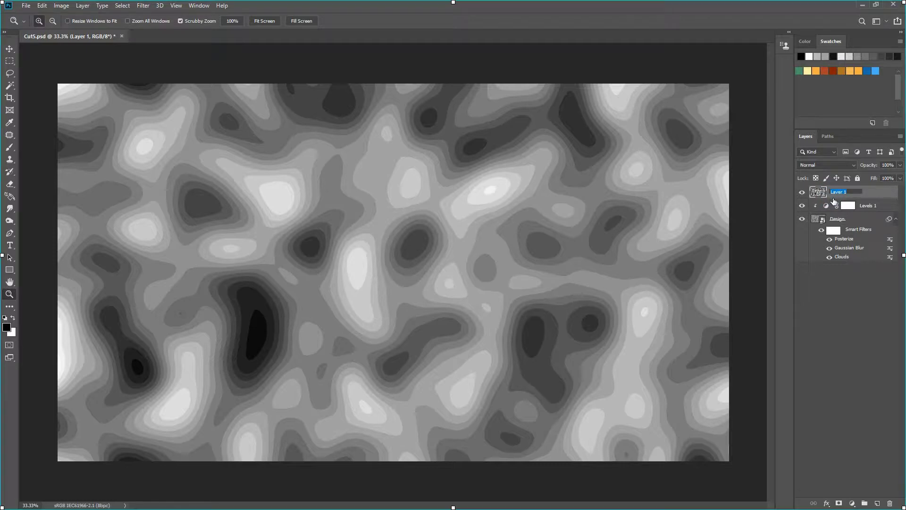
{"action": "type", "text": "Work"}
{"action": "key", "text": "Return"}
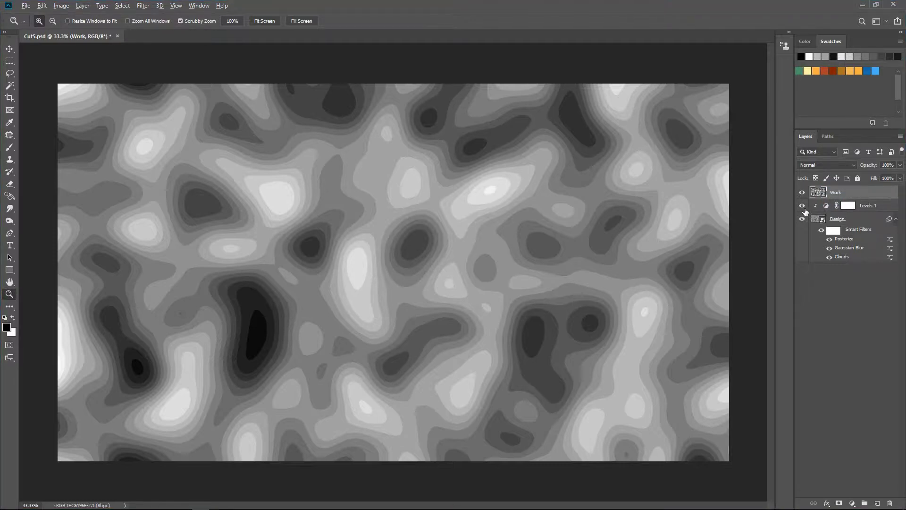
{"action": "left_click", "coordinate": [802, 205]}
{"action": "left_click", "coordinate": [803, 218]}
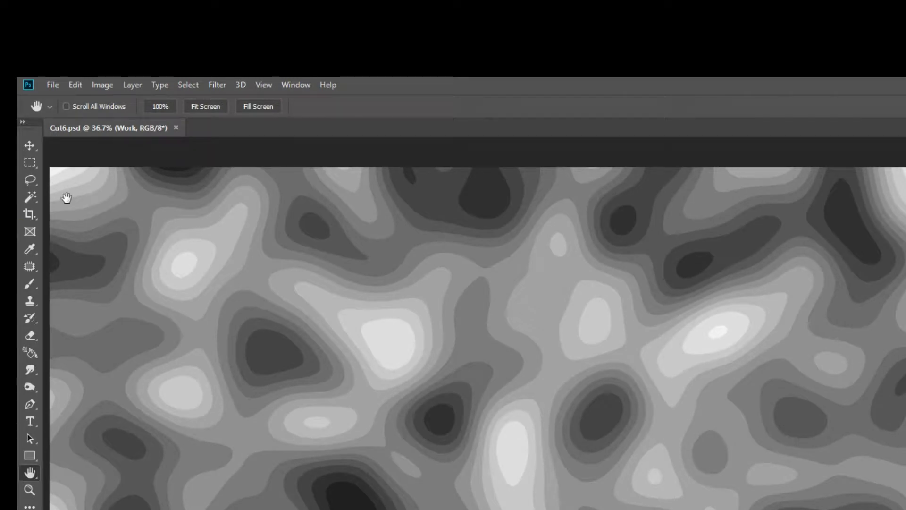
Magic Wand the darkest contour shapes onto Layer 1, then reselect Work
{"action": "left_click", "coordinate": [32, 198]}
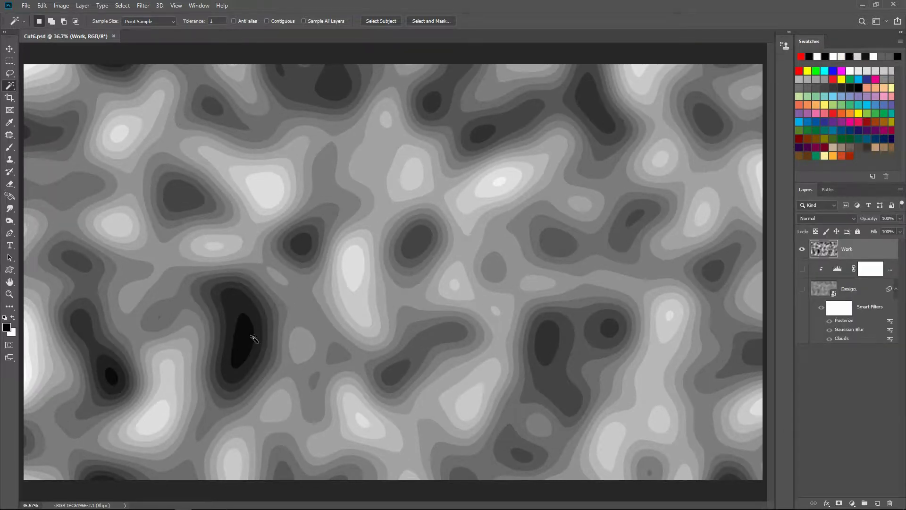
{"action": "left_click", "coordinate": [243, 340]}
{"action": "key", "text": "ctrl+j"}
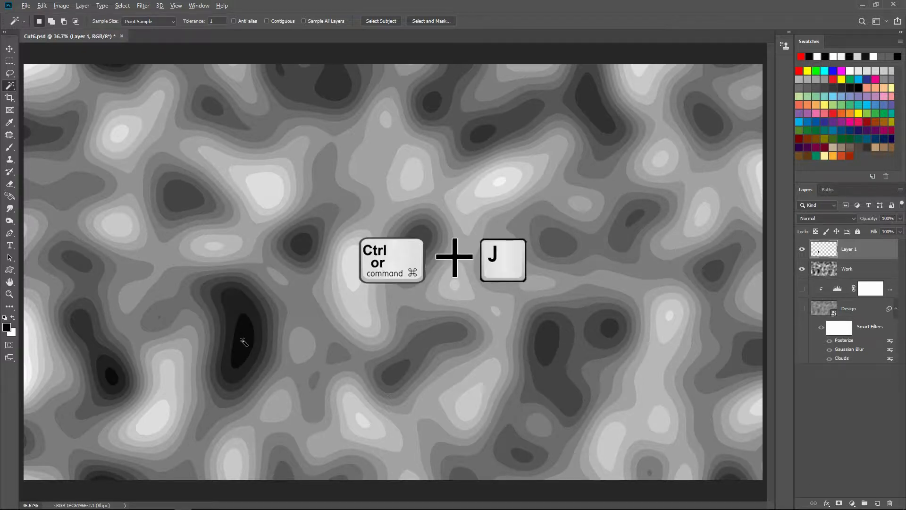
{"action": "key", "text": "alt+bracketleft"}
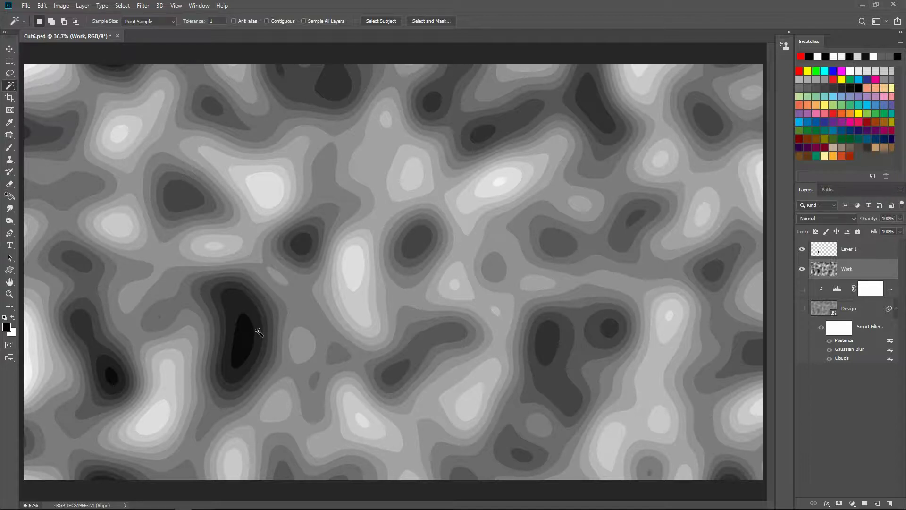
Copy the next dark tone bands onto their own layers, Layers 2 through 5
{"action": "left_click", "coordinate": [258, 331]}
{"action": "key", "text": "ctrl+j"}
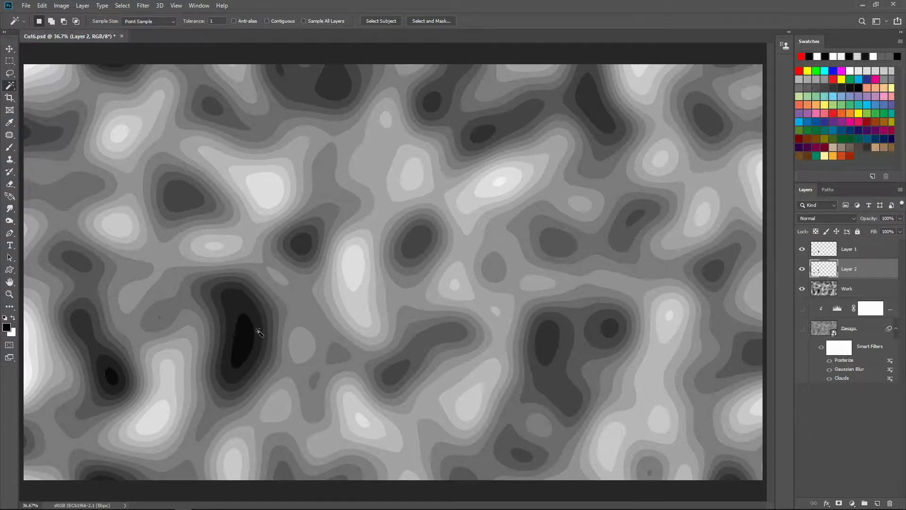
{"action": "key", "text": "alt+bracketleft"}
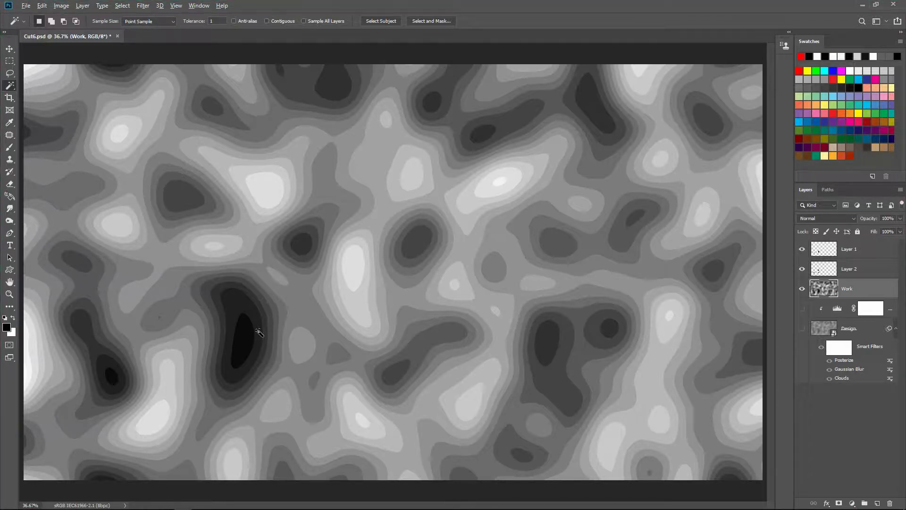
{"action": "left_click", "coordinate": [217, 300]}
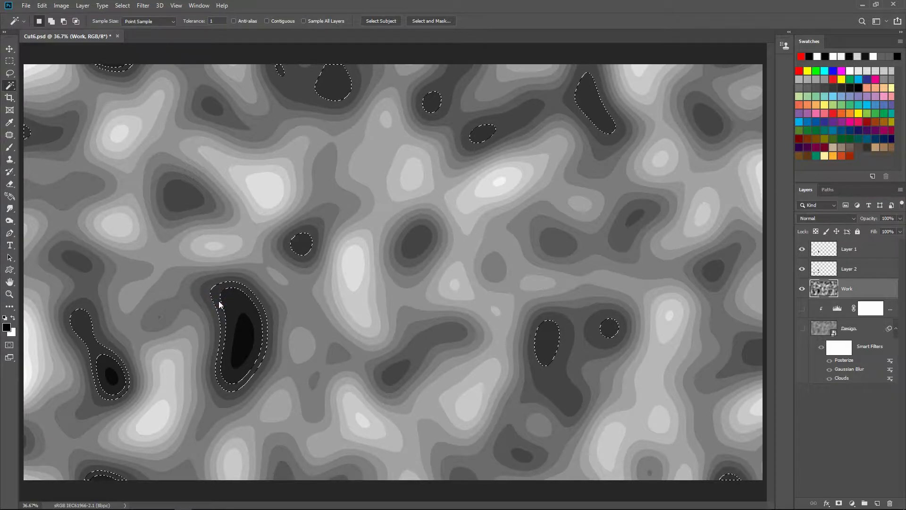
{"action": "key", "text": "ctrl+j"}
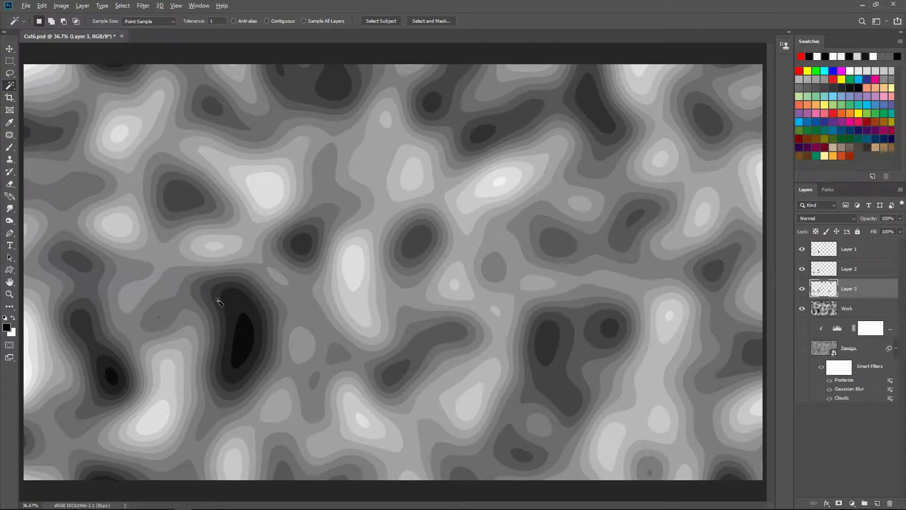
{"action": "left_click", "coordinate": [214, 308]}
{"action": "key", "text": "ctrl+j"}
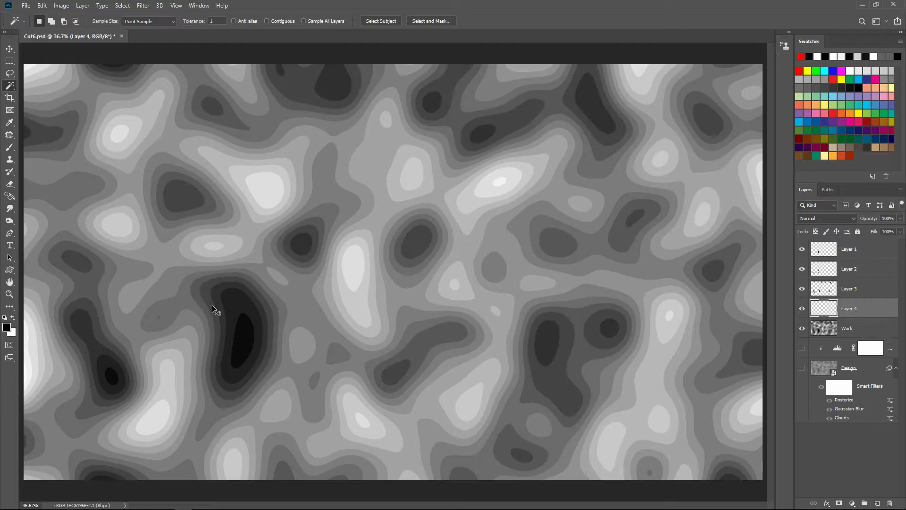
{"action": "key", "text": "alt+bracketleft"}
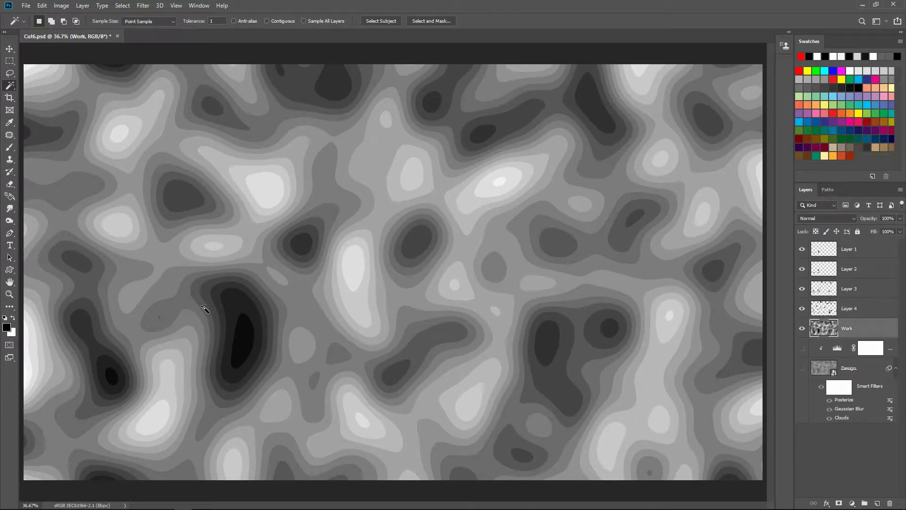
{"action": "left_click", "coordinate": [204, 309]}
{"action": "key", "text": "ctrl+j"}
{"action": "key", "text": "alt+bracketleft"}
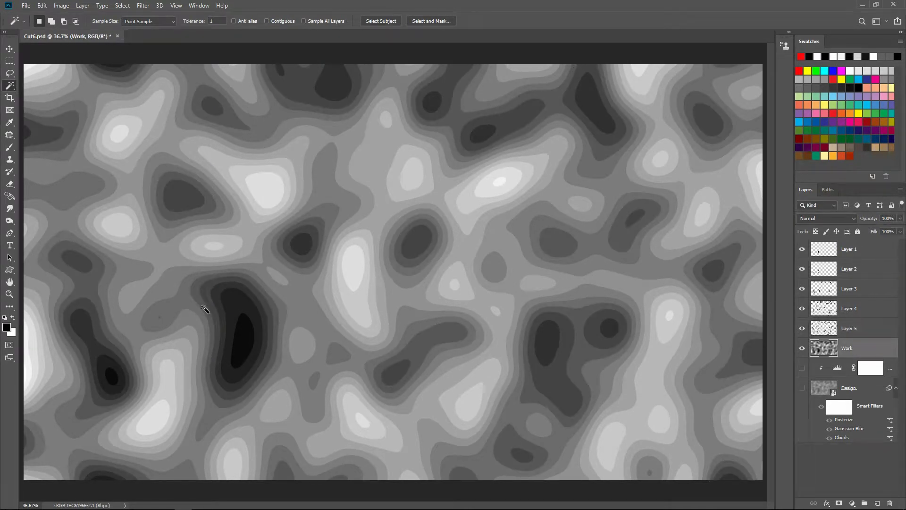
Copy the middle grey tone bands onto Layers 6 through 9
{"action": "left_click", "coordinate": [192, 308]}
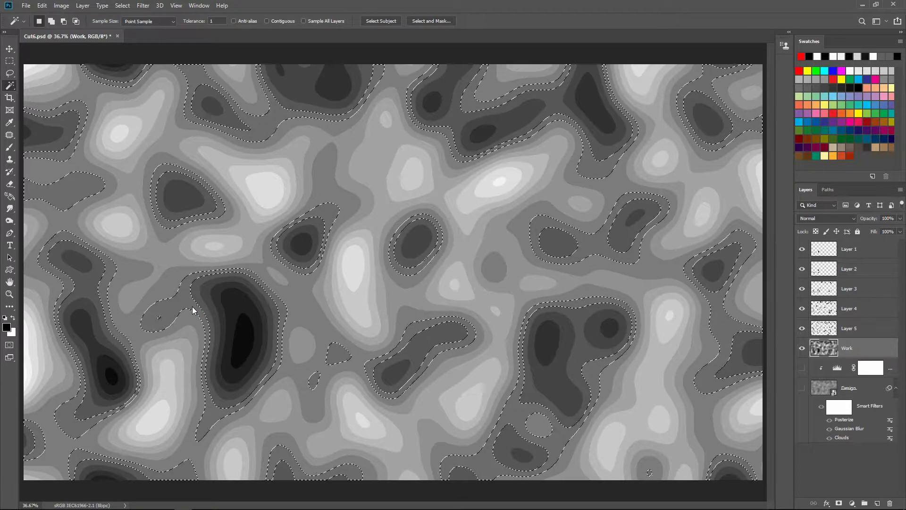
{"action": "key", "text": "ctrl+j"}
{"action": "key", "text": "alt+bracketleft"}
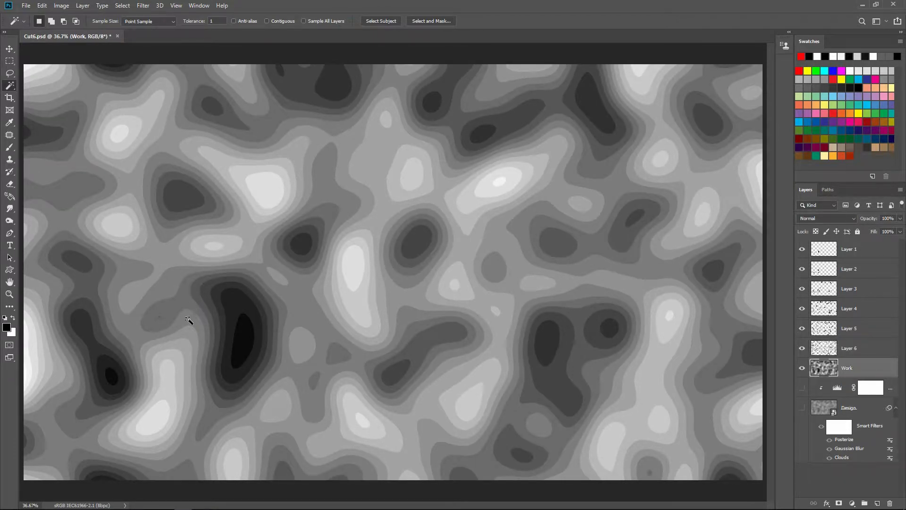
{"action": "left_click", "coordinate": [189, 323]}
{"action": "key", "text": "ctrl+j"}
{"action": "key", "text": "alt+bracketleft"}
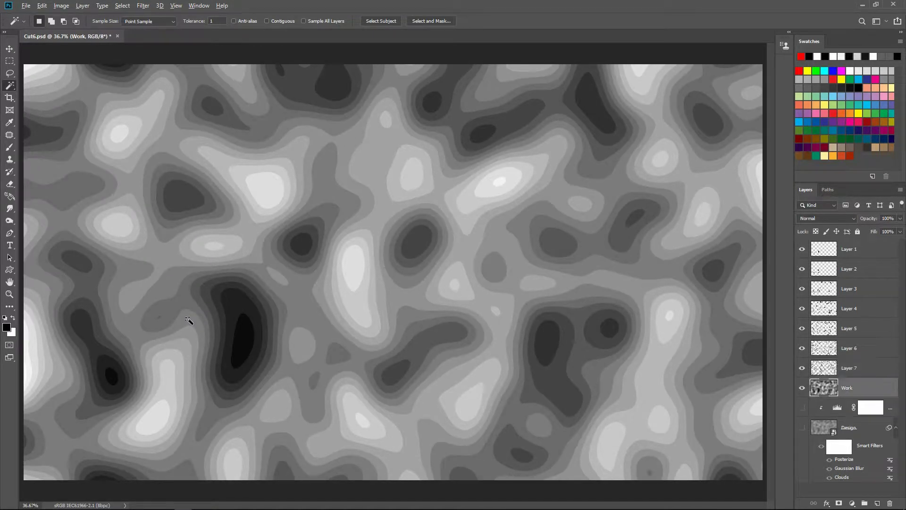
{"action": "left_click", "coordinate": [190, 330]}
{"action": "key", "text": "ctrl+j"}
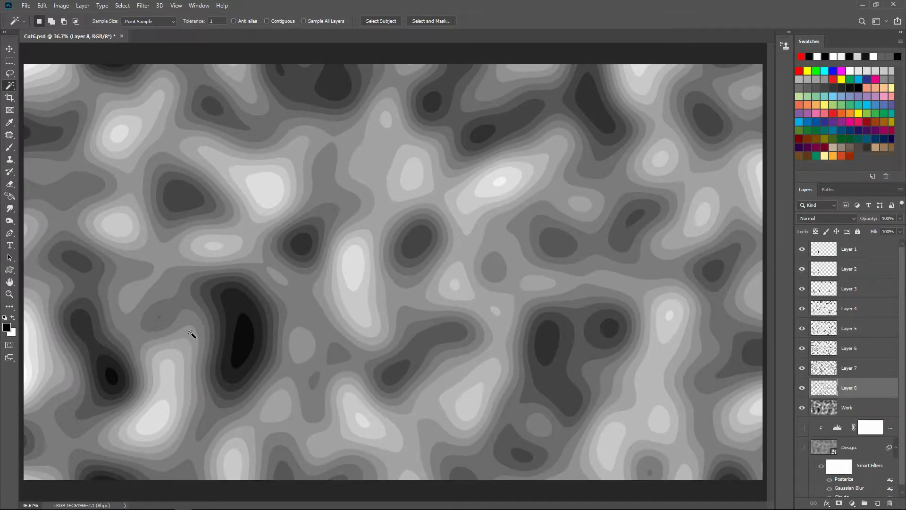
{"action": "key", "text": "alt+bracketleft"}
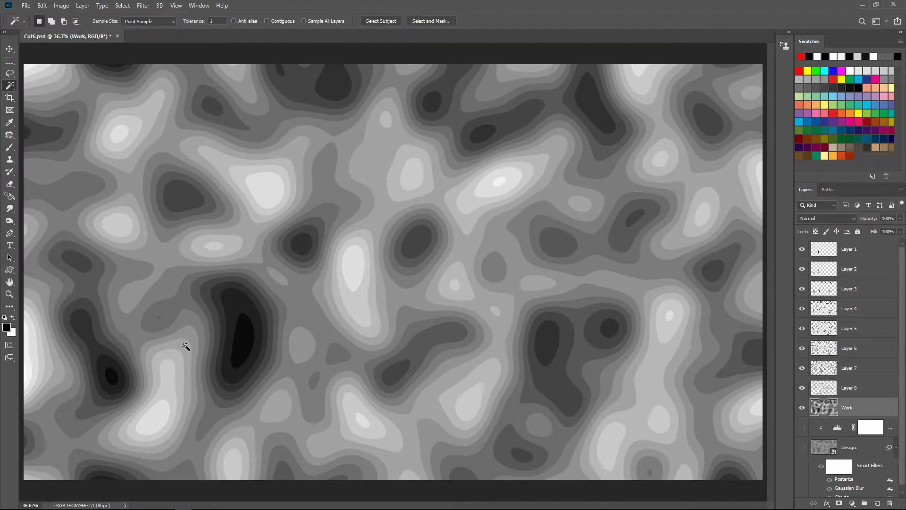
{"action": "left_click", "coordinate": [186, 348]}
{"action": "key", "text": "ctrl+j"}
{"action": "key", "text": "alt+bracketleft"}
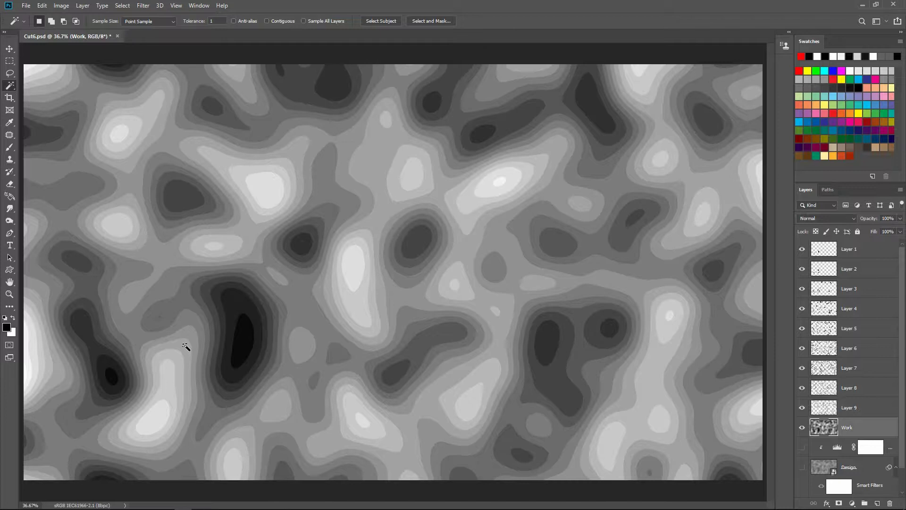
Copy the remaining lighter tone bands onto Layers 10 through 12
{"action": "left_click", "coordinate": [178, 361]}
{"action": "key", "text": "ctrl+j"}
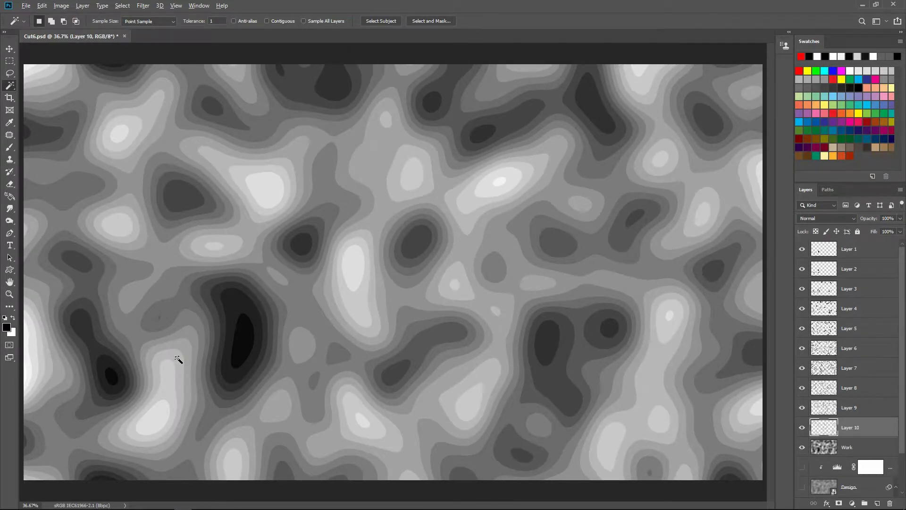
{"action": "key", "text": "alt+bracketleft"}
{"action": "left_click", "coordinate": [171, 372]}
{"action": "key", "text": "ctrl+j"}
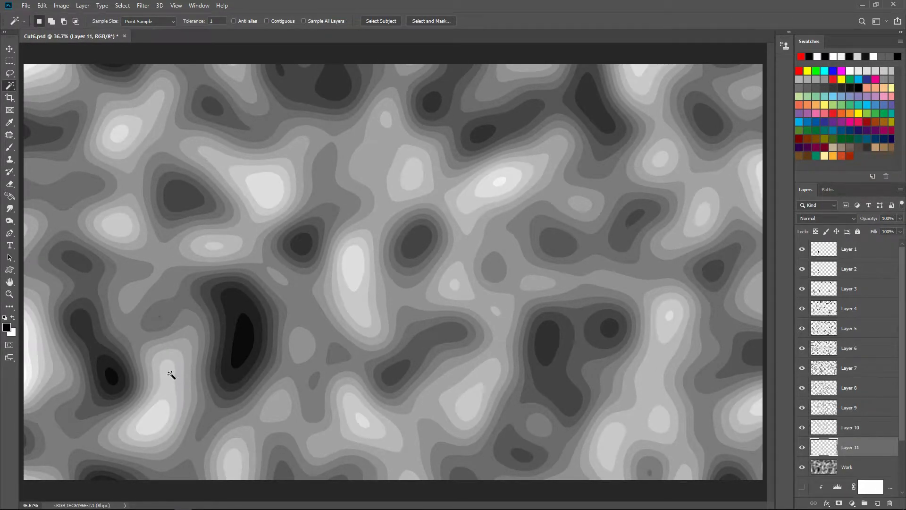
{"action": "key", "text": "alt+bracketleft"}
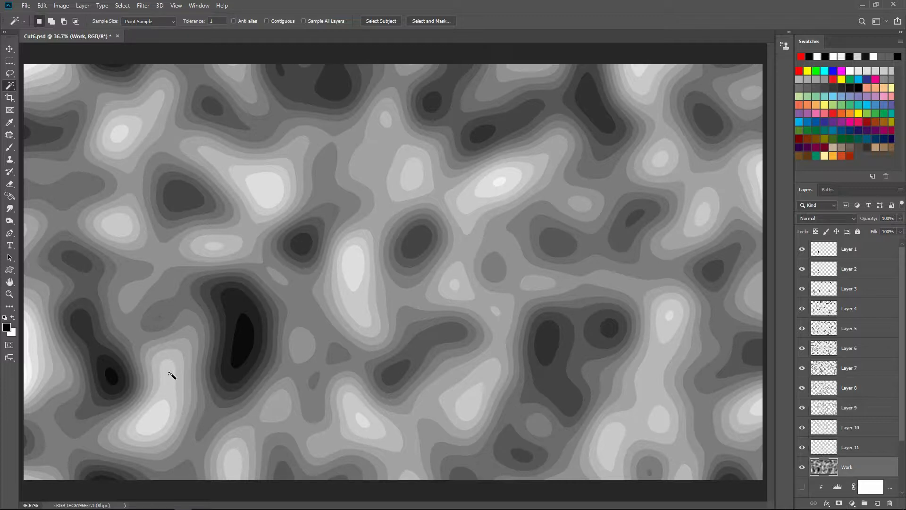
{"action": "left_click", "coordinate": [162, 415]}
{"action": "key", "text": "ctrl+j"}
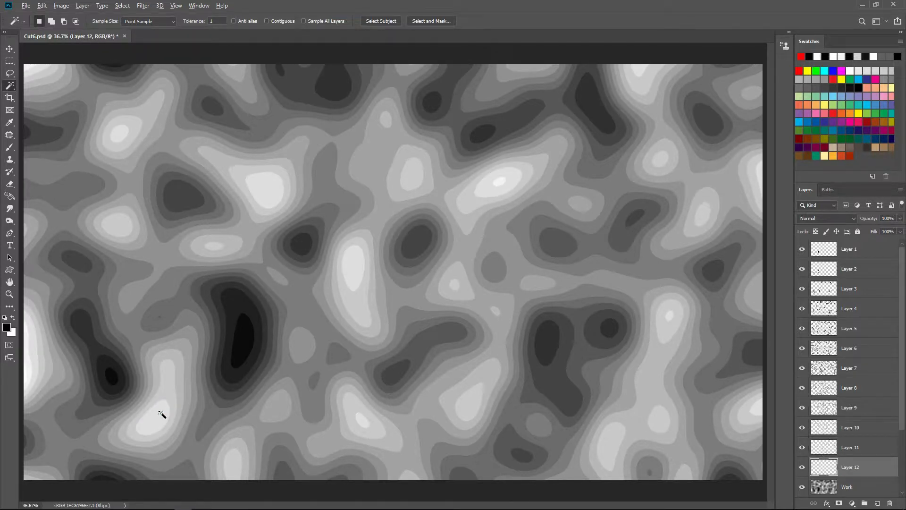
{"action": "key", "text": "alt+bracketleft"}
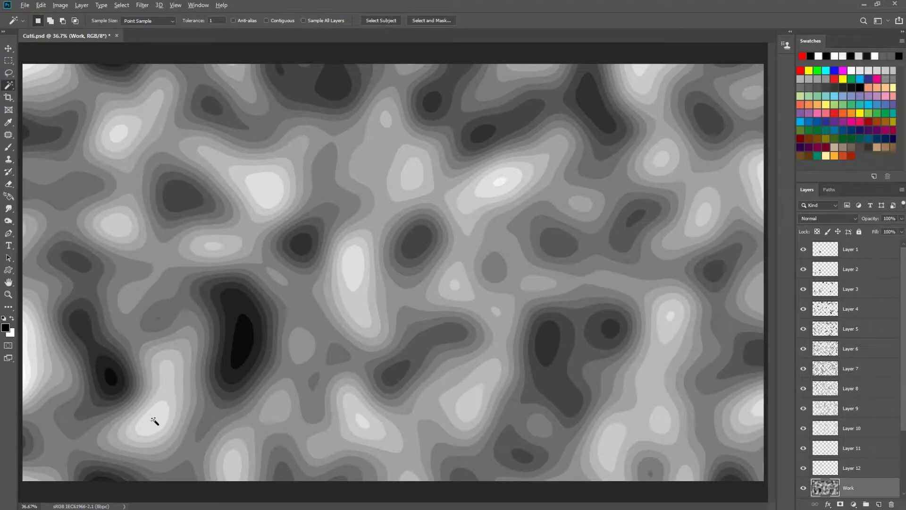
Copy the two light regions at the left edge onto Layers 13 and 14
{"action": "scroll", "coordinate": [85, 368], "scroll_direction": "up", "scroll_amount": 2}
{"action": "scroll", "coordinate": [85, 366], "scroll_direction": "up", "scroll_amount": 1}
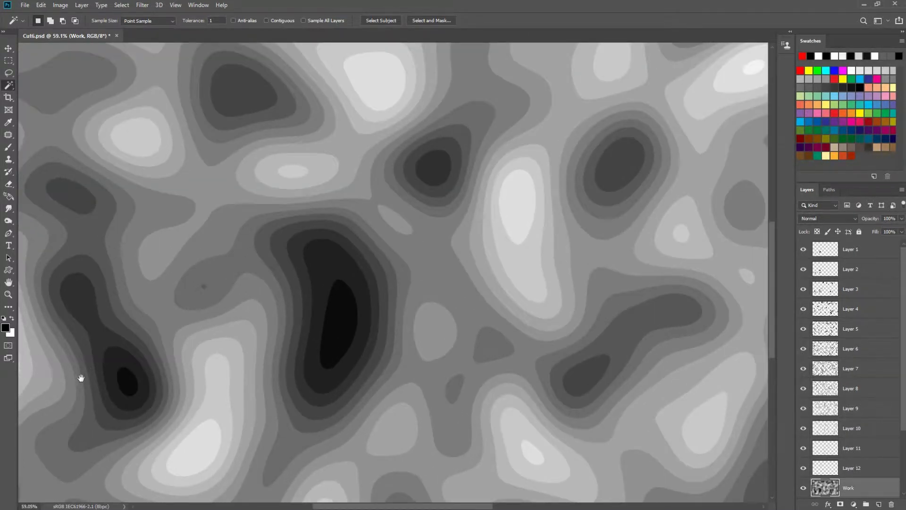
{"action": "left_click_drag", "start_coordinate": [81, 376], "coordinate": [189, 378]}
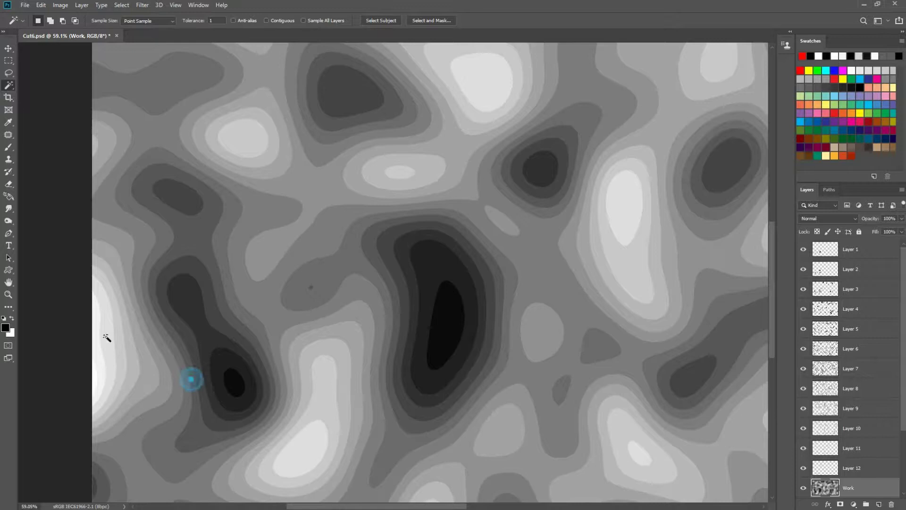
{"action": "left_click", "coordinate": [98, 322]}
{"action": "key", "text": "ctrl+j"}
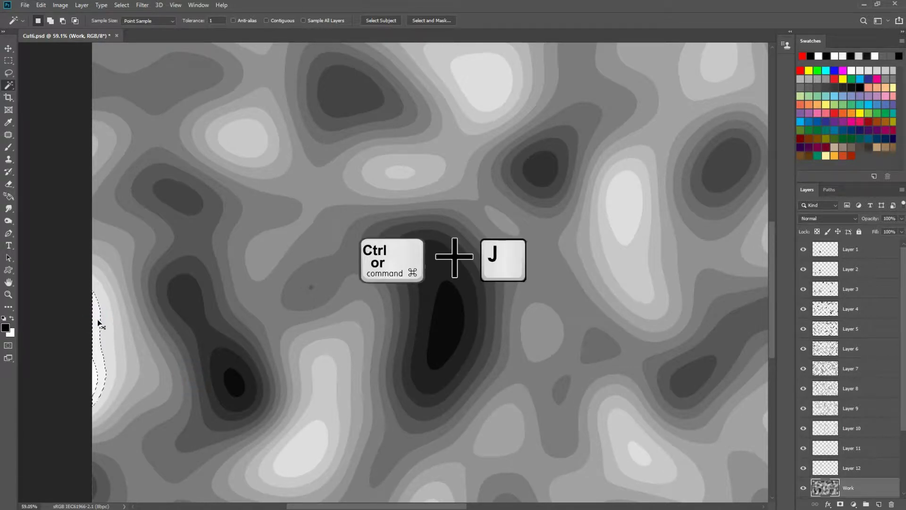
{"action": "key", "text": "alt+bracketleft"}
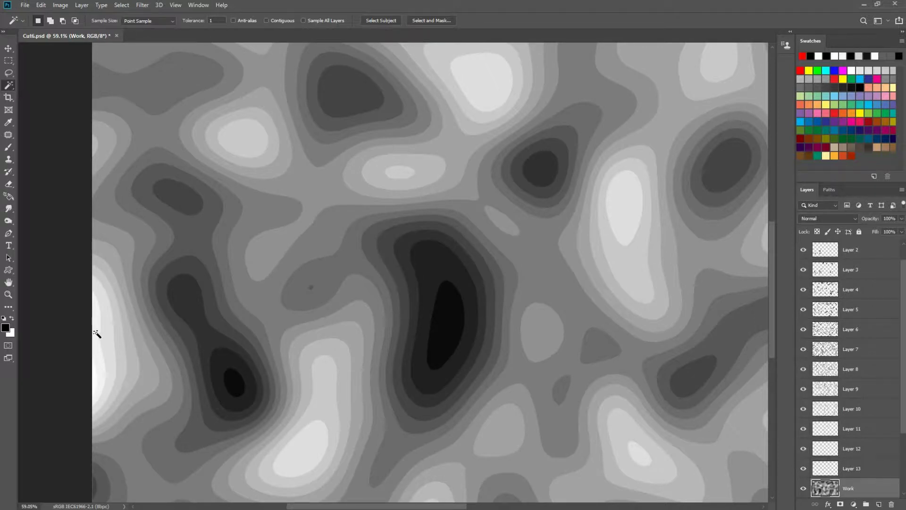
{"action": "left_click", "coordinate": [94, 370]}
{"action": "key", "text": "ctrl+j"}
{"action": "key", "text": "alt+bracketleft"}
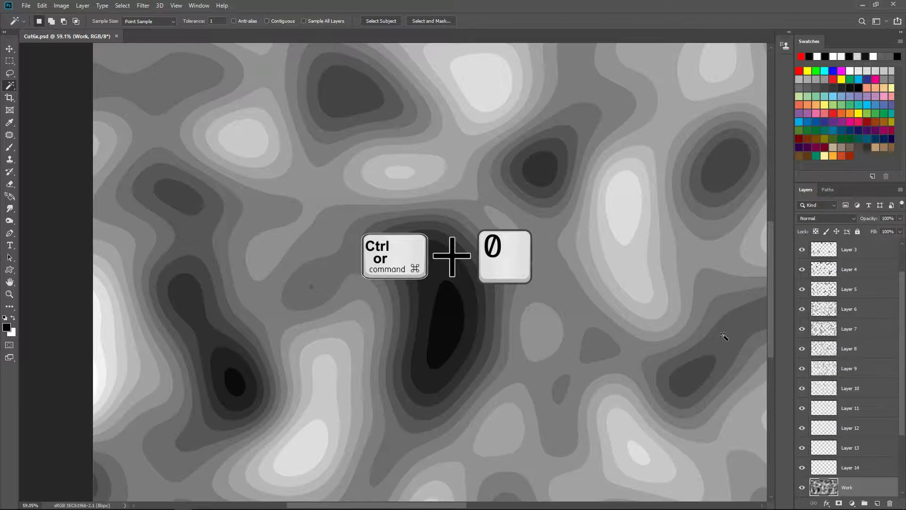
{"action": "key", "text": "ctrl+0"}
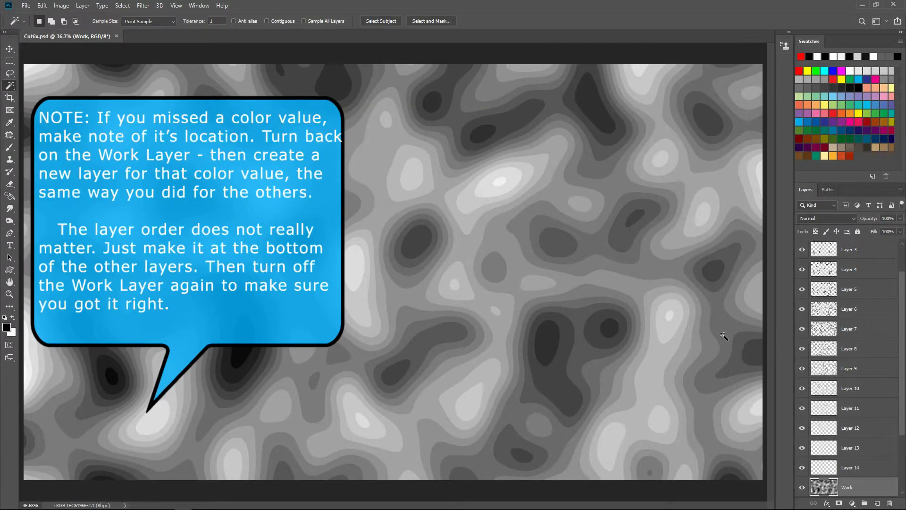
Hide Work and select Layers 1 through 14 together
{"action": "left_click", "coordinate": [802, 488]}
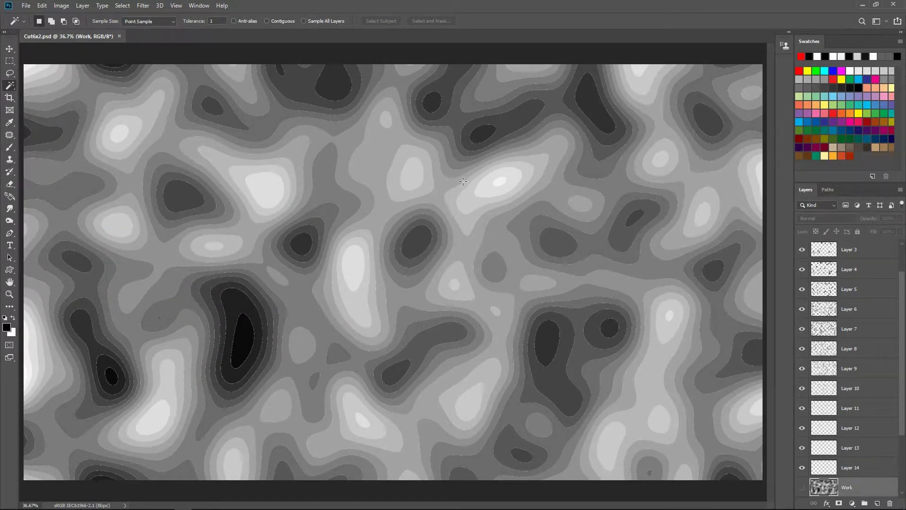
{"action": "left_click", "coordinate": [873, 471]}
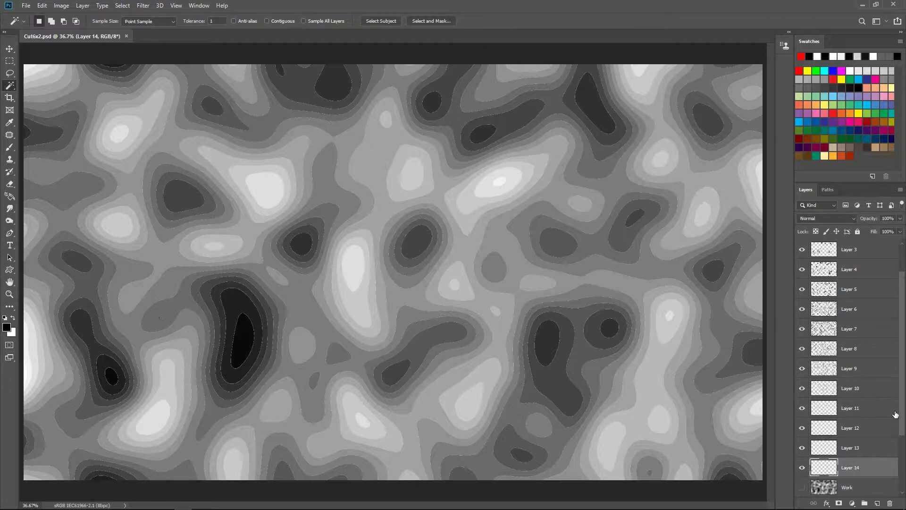
{"action": "scroll", "coordinate": [901, 378], "scroll_direction": "up", "scroll_amount": 2}
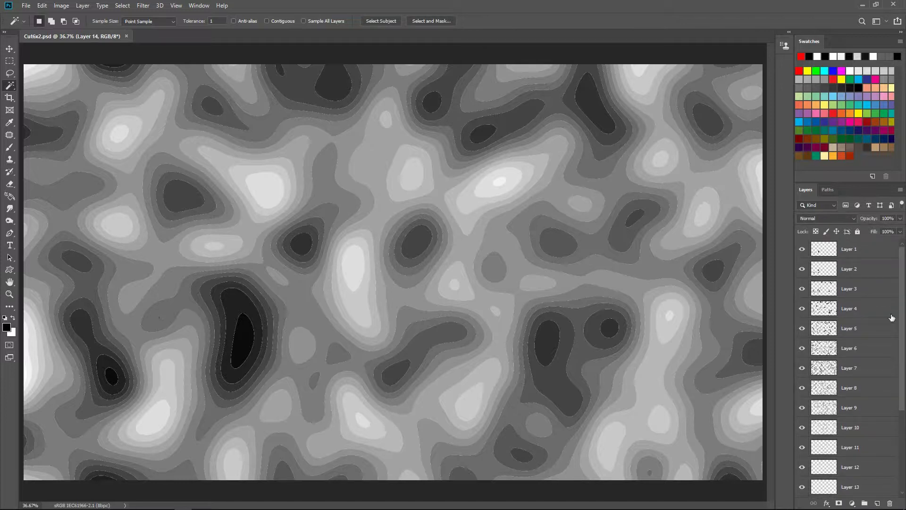
{"action": "left_click", "coordinate": [872, 252], "text": "shift"}
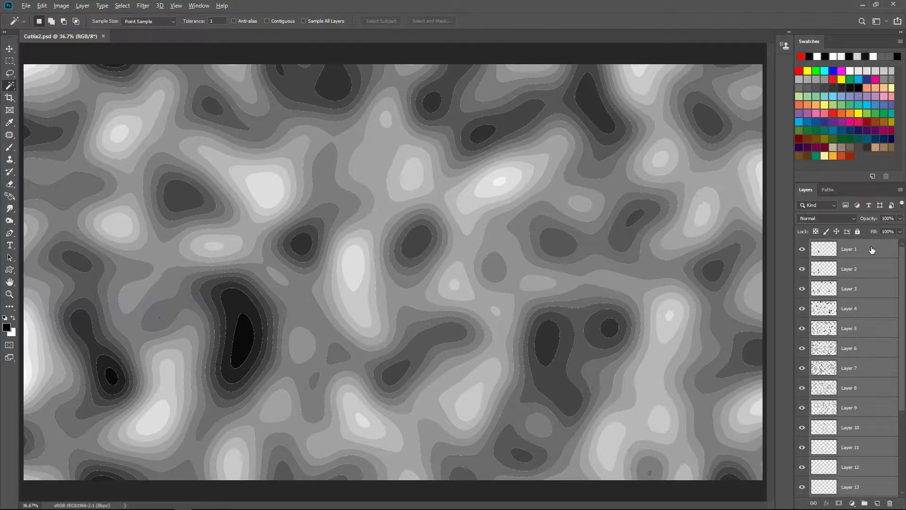
Group the selected contour Layers 1–14 into a new group named Shapes1
{"action": "right_click", "coordinate": [872, 250]}
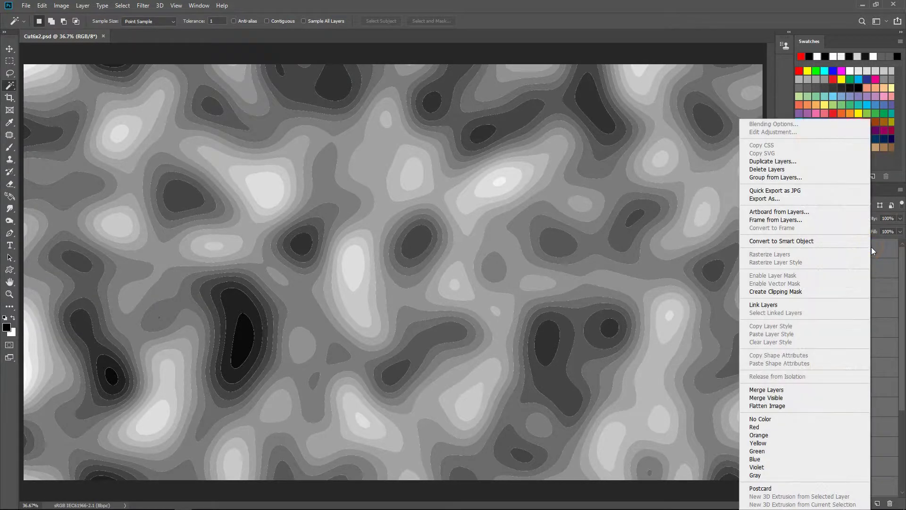
{"action": "left_click", "coordinate": [824, 178]}
{"action": "type", "text": "S"}
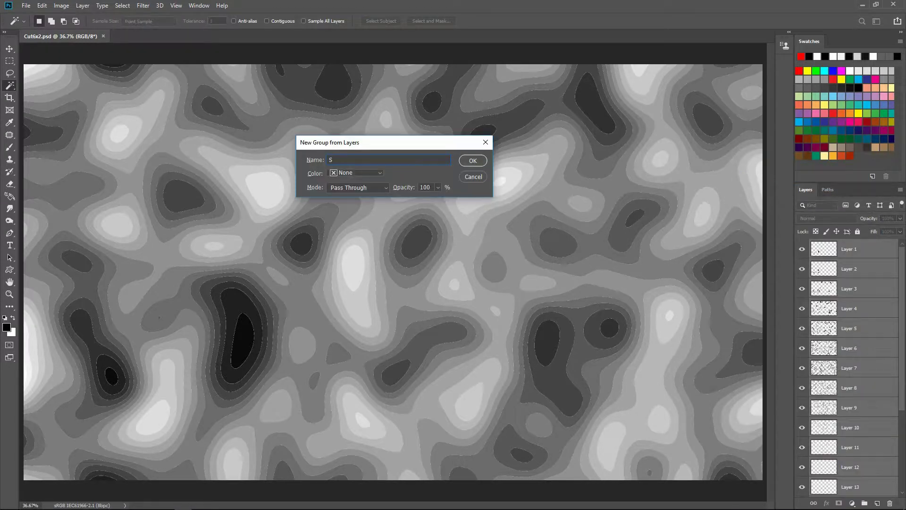
{"action": "type", "text": "hapes1"}
{"action": "left_click", "coordinate": [474, 161]}
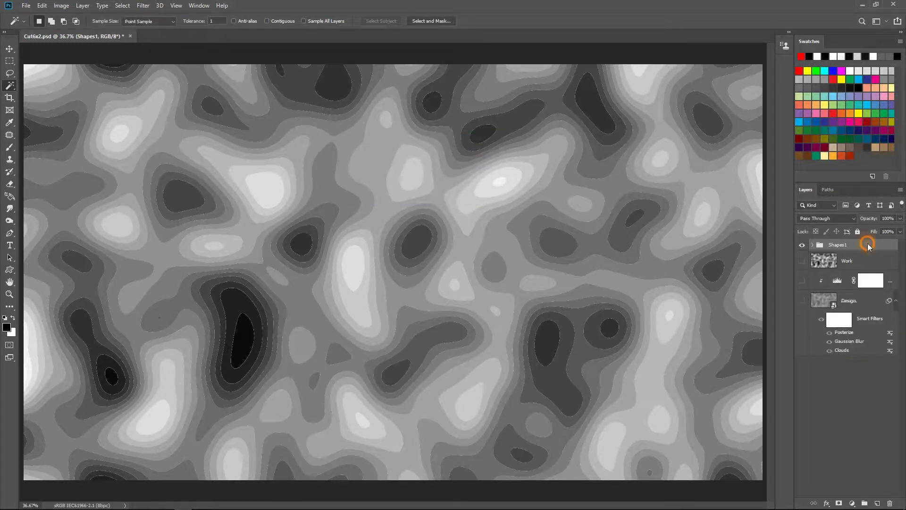
Duplicate the Shapes1 group as a new group named Drop Shadow
{"action": "right_click", "coordinate": [868, 243]}
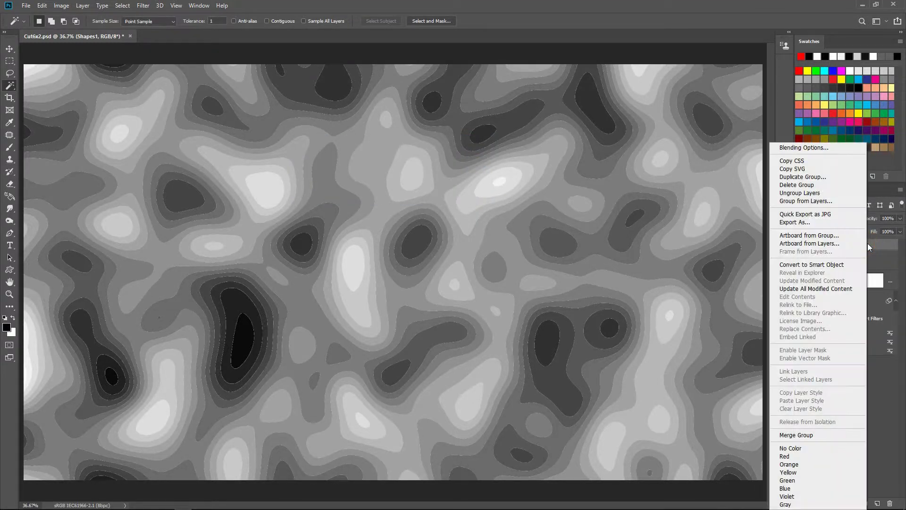
{"action": "left_click", "coordinate": [852, 177]}
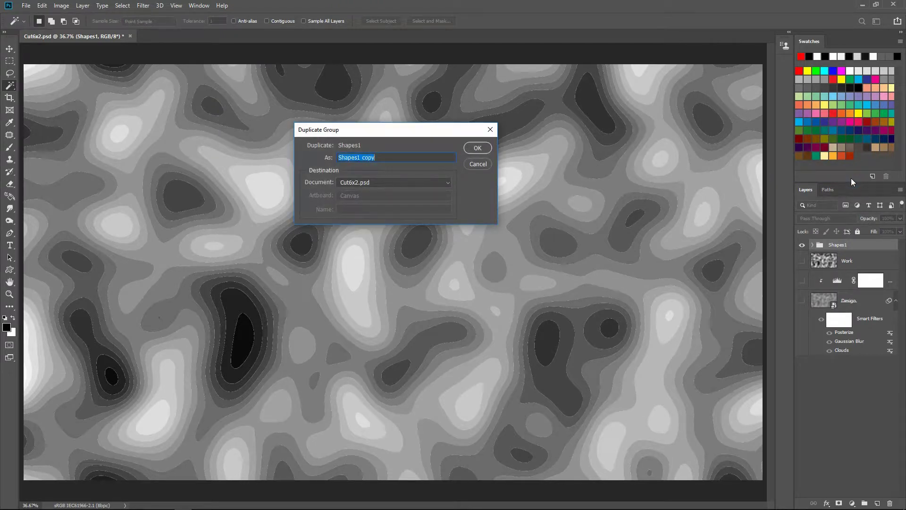
{"action": "key", "text": "End"}
{"action": "triple_click", "coordinate": [380, 156]}
{"action": "type", "text": "Drop Shad"}
{"action": "type", "text": "ow"}
{"action": "left_click", "coordinate": [478, 149]}
Hide the original Shapes1 group beneath the Drop Shadow copy
{"action": "key", "text": "h"}
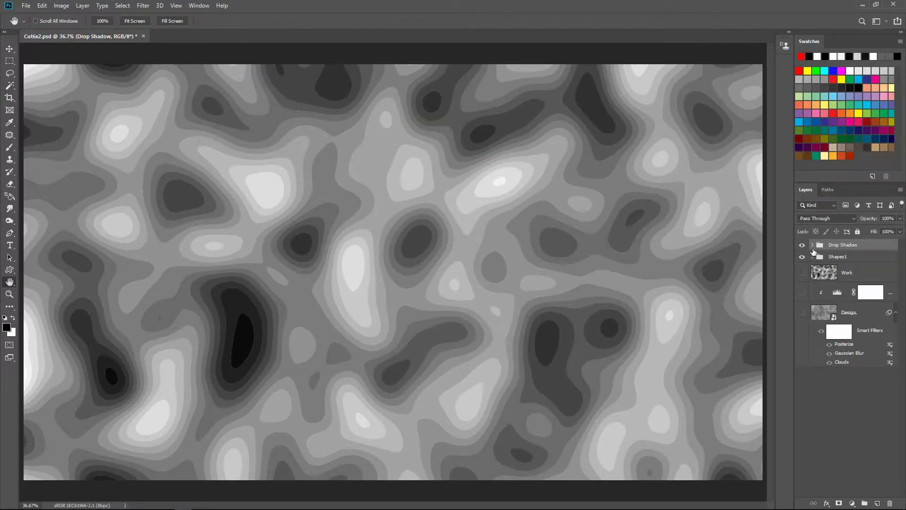
{"action": "left_click", "coordinate": [801, 257]}
{"action": "scroll", "coordinate": [461, 295], "scroll_direction": "up", "scroll_amount": 1}
{"action": "scroll", "coordinate": [462, 295], "scroll_direction": "up", "scroll_amount": 1}
{"action": "scroll", "coordinate": [464, 290], "scroll_direction": "up", "scroll_amount": 1}
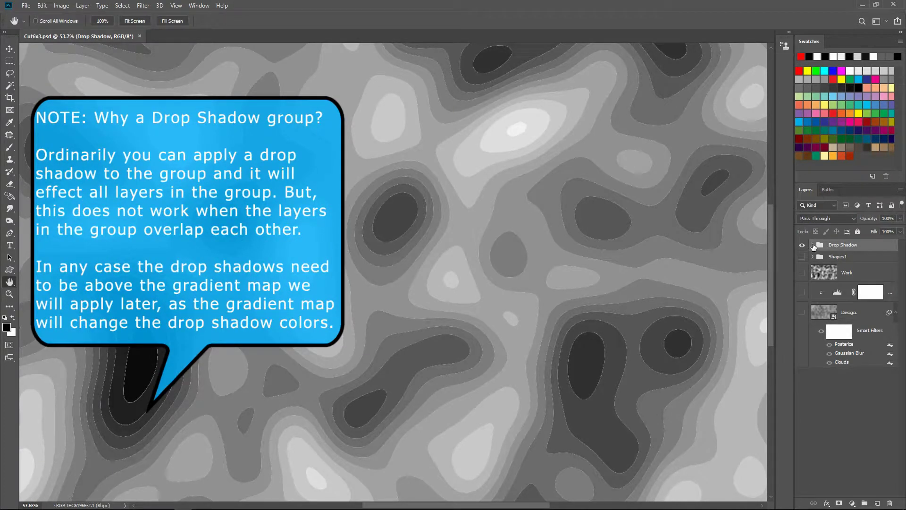
Expand the Drop Shadow group, select Layer 6 and bring up its layer effects list
{"action": "left_click", "coordinate": [812, 245]}
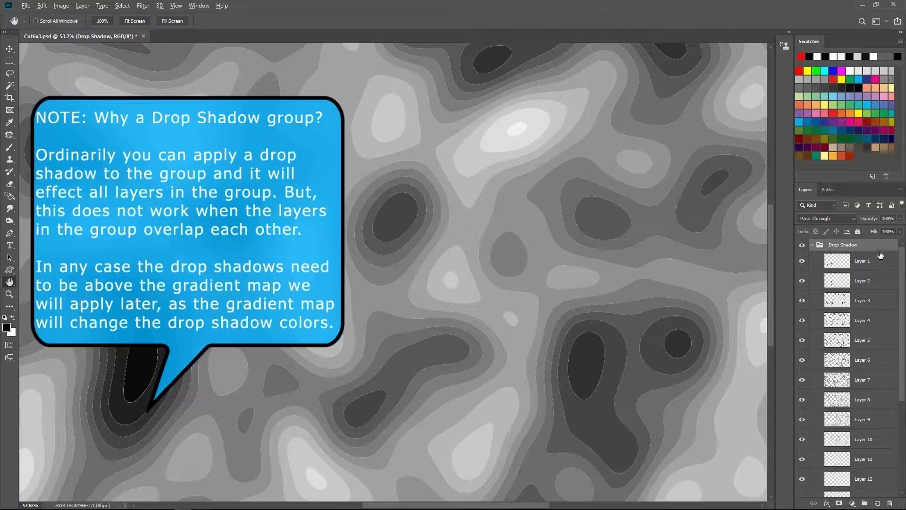
{"action": "left_click", "coordinate": [880, 359]}
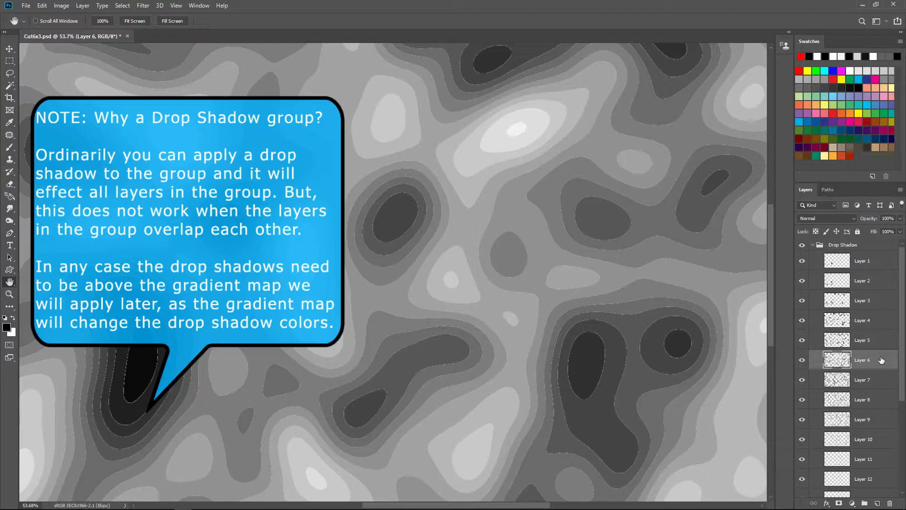
{"action": "left_click", "coordinate": [827, 504]}
Give Layer 6 a black Multiply drop shadow (distance 6, spread 7, size 8) with 0% Fill
{"action": "left_click", "coordinate": [880, 498]}
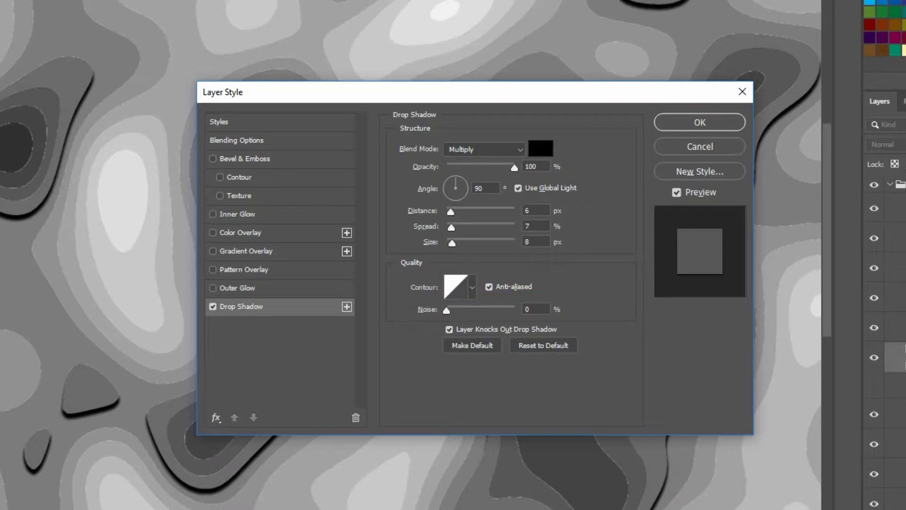
{"action": "left_click", "coordinate": [703, 123]}
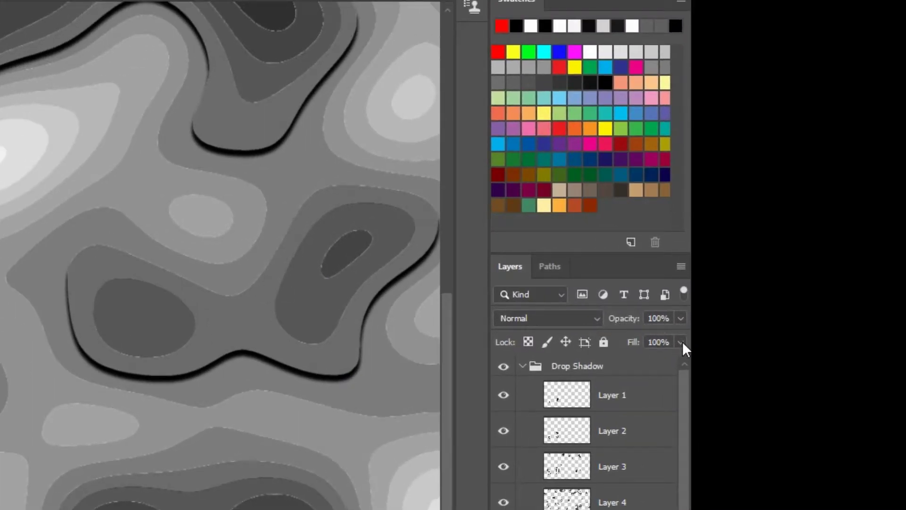
{"action": "left_click", "coordinate": [681, 342]}
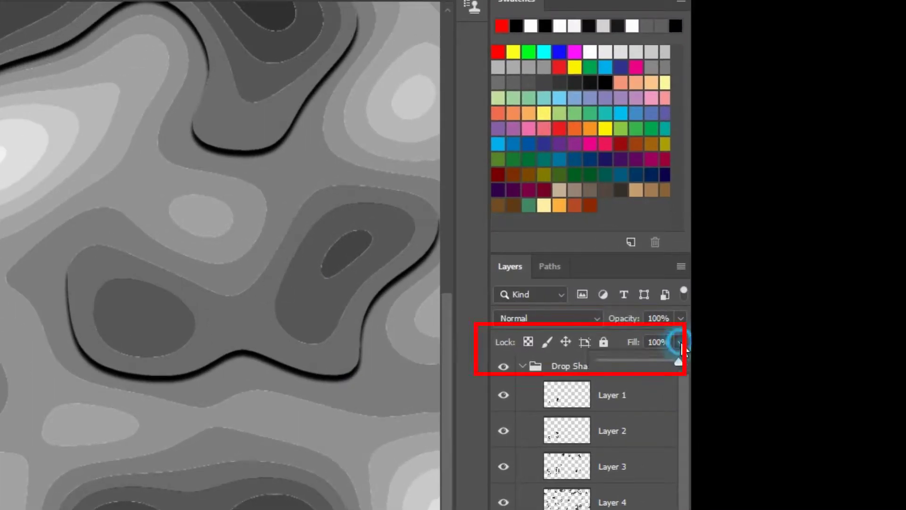
{"action": "left_click_drag", "start_coordinate": [678, 362], "coordinate": [597, 371]}
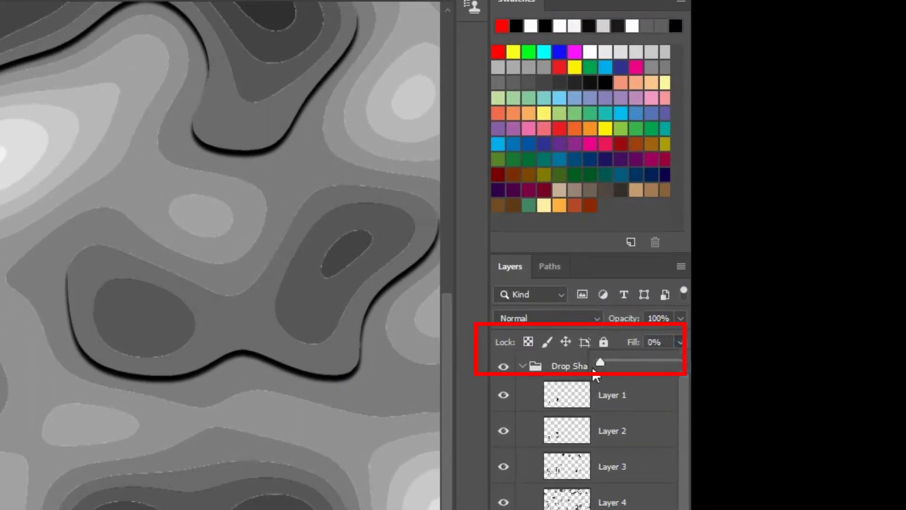
{"action": "left_click", "coordinate": [483, 358]}
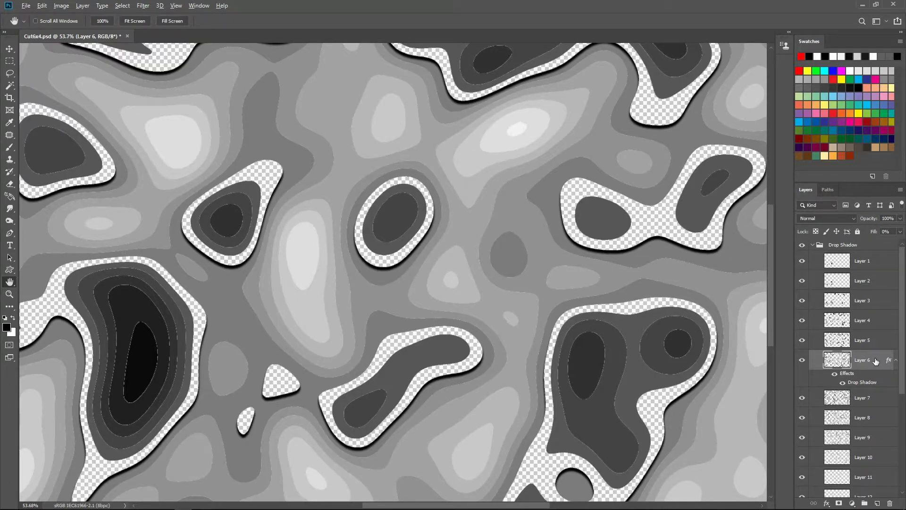
Copy Layer 6's drop shadow style and paste it onto Layers 1 through 14
{"action": "right_click", "coordinate": [875, 361]}
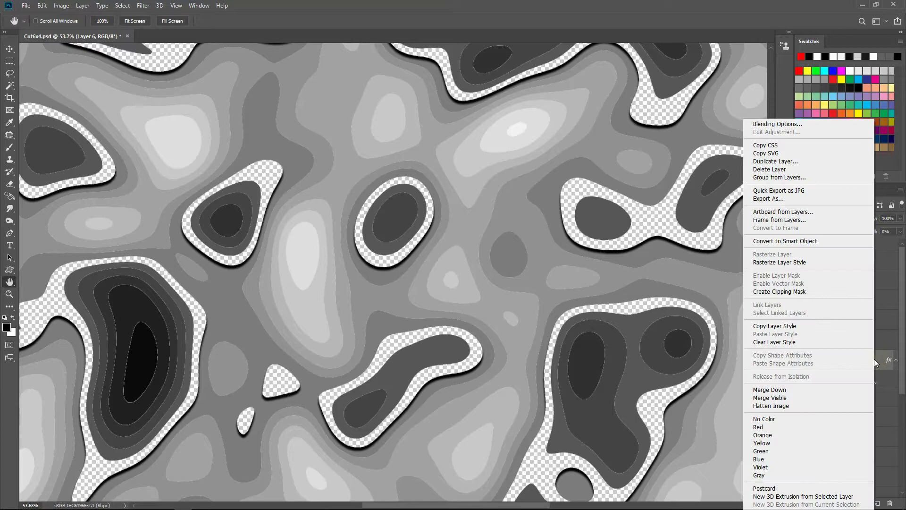
{"action": "left_click", "coordinate": [845, 325]}
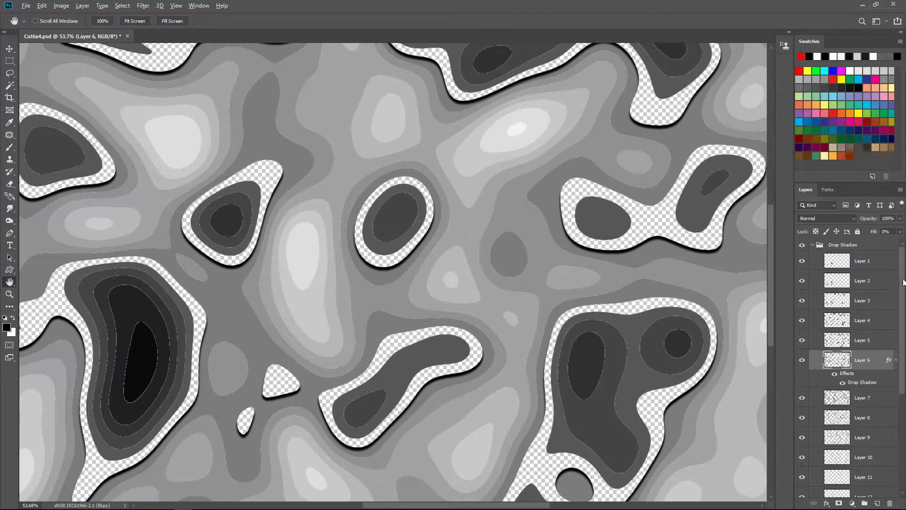
{"action": "left_click_drag", "start_coordinate": [902, 284], "coordinate": [902, 380]}
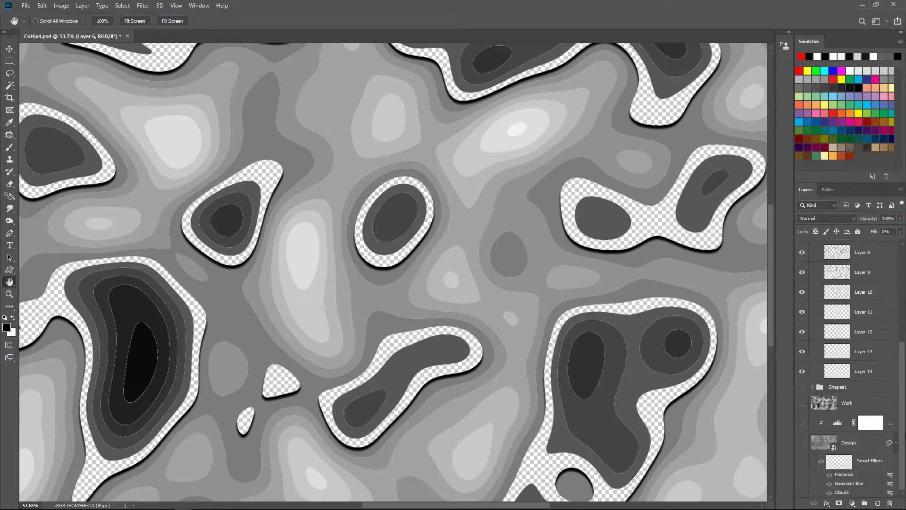
{"action": "left_click", "coordinate": [868, 372]}
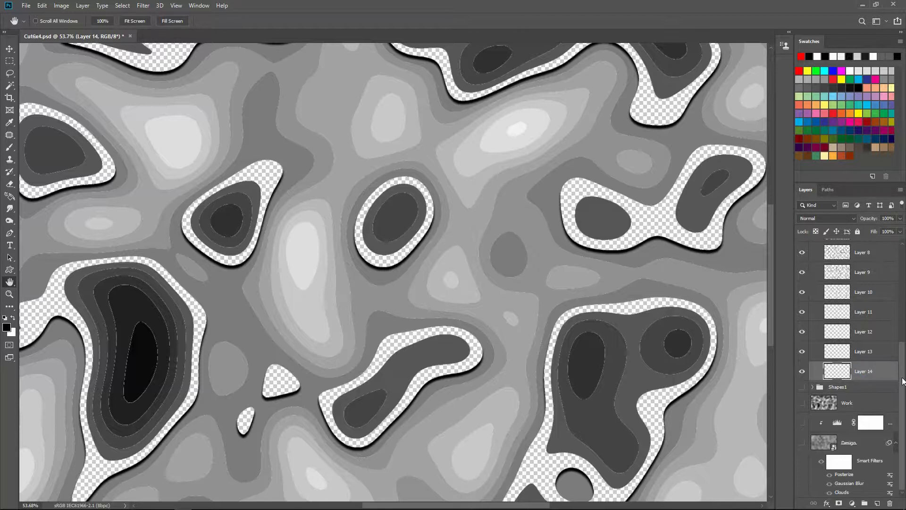
{"action": "left_click_drag", "start_coordinate": [902, 381], "coordinate": [901, 279]}
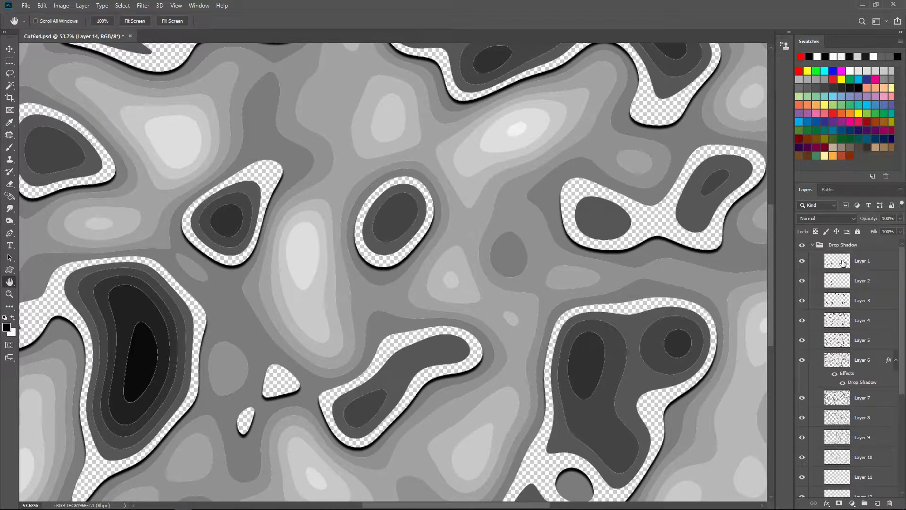
{"action": "left_click", "coordinate": [865, 263], "text": "shift"}
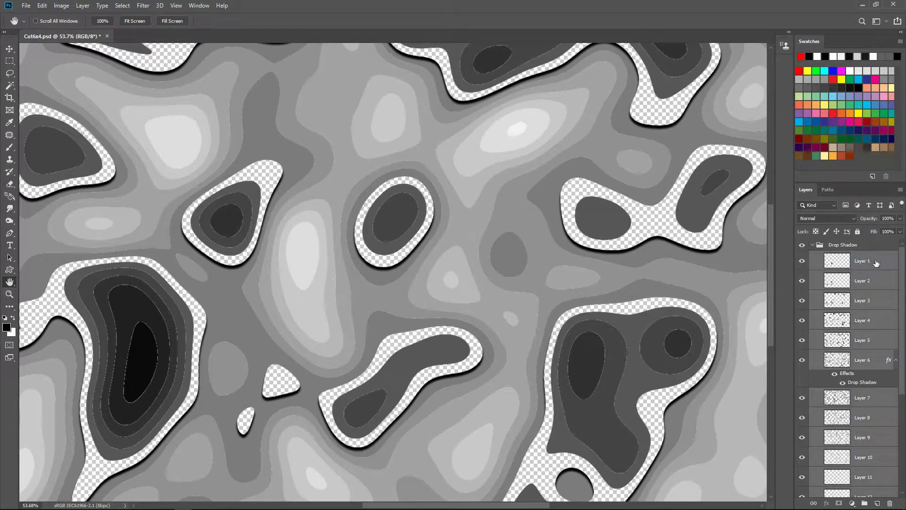
{"action": "right_click", "coordinate": [879, 264]}
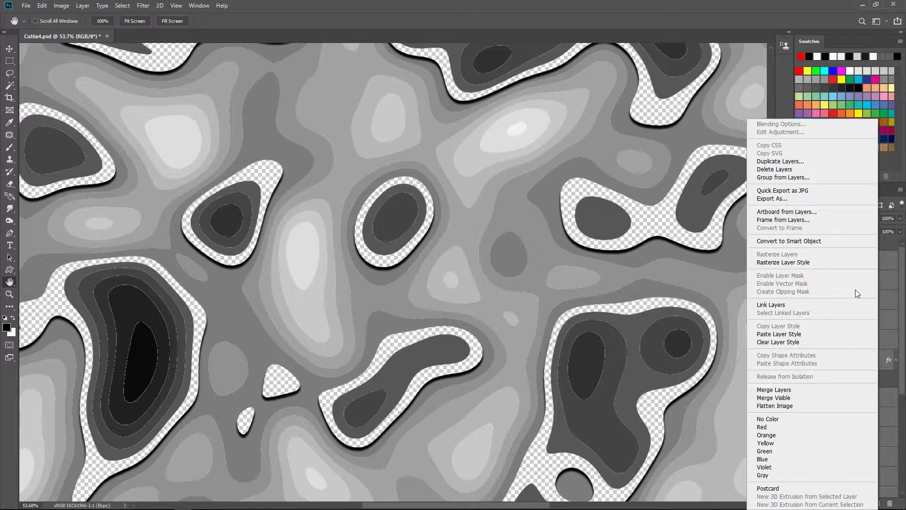
{"action": "left_click", "coordinate": [840, 334]}
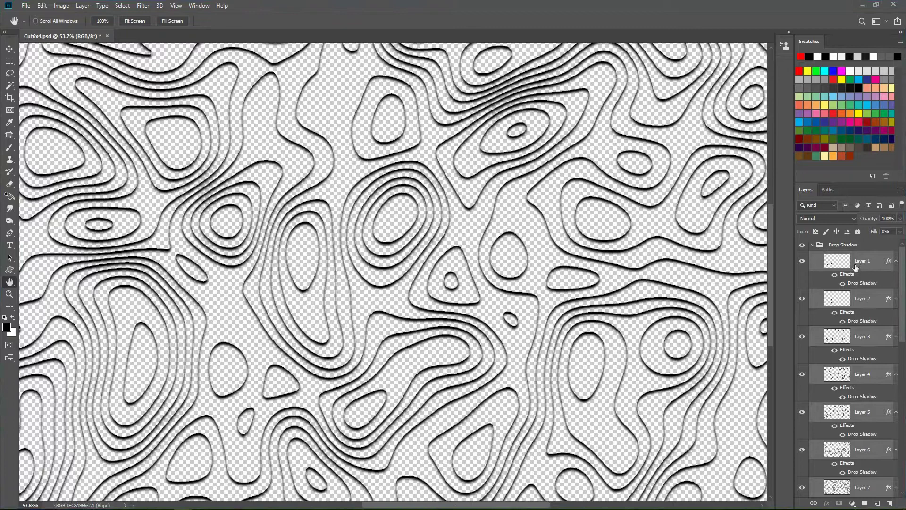
Collapse the Drop Shadow group and make Shapes1 visible again beneath it
{"action": "left_click", "coordinate": [870, 244]}
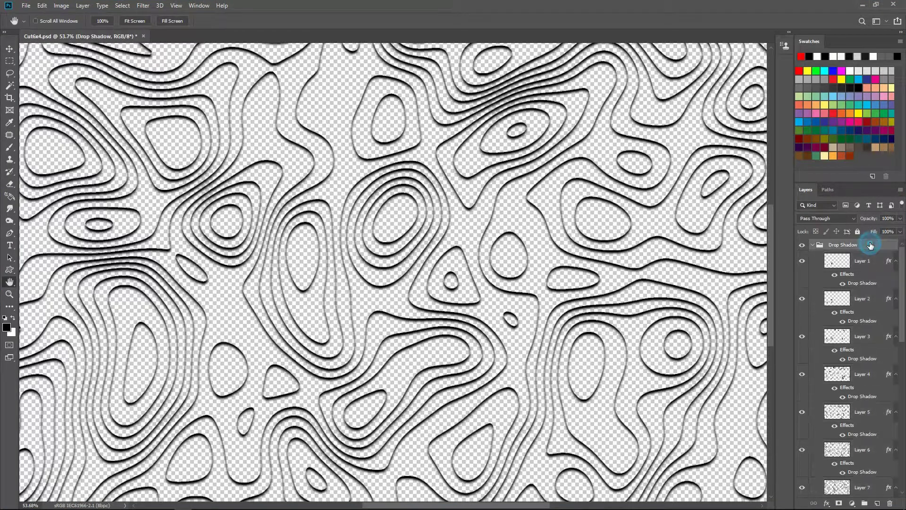
{"action": "left_click", "coordinate": [813, 245]}
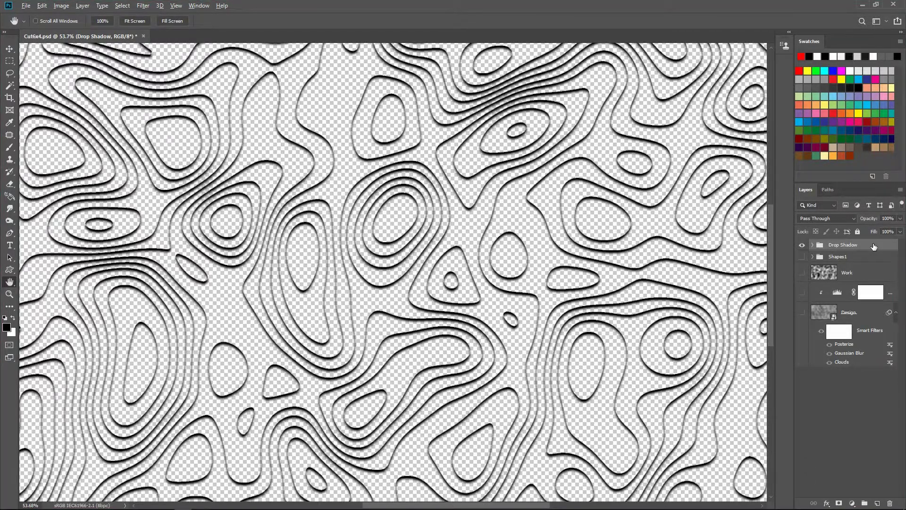
{"action": "left_click", "coordinate": [861, 258]}
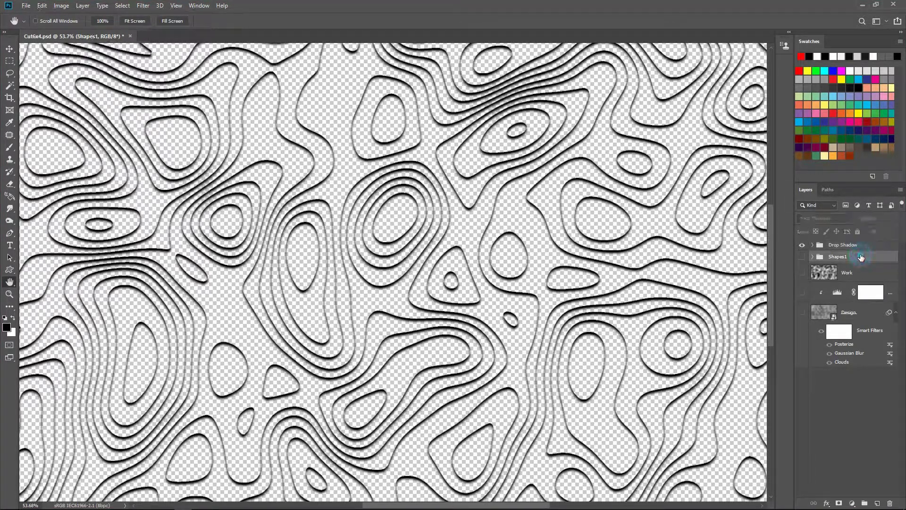
{"action": "left_click", "coordinate": [802, 257]}
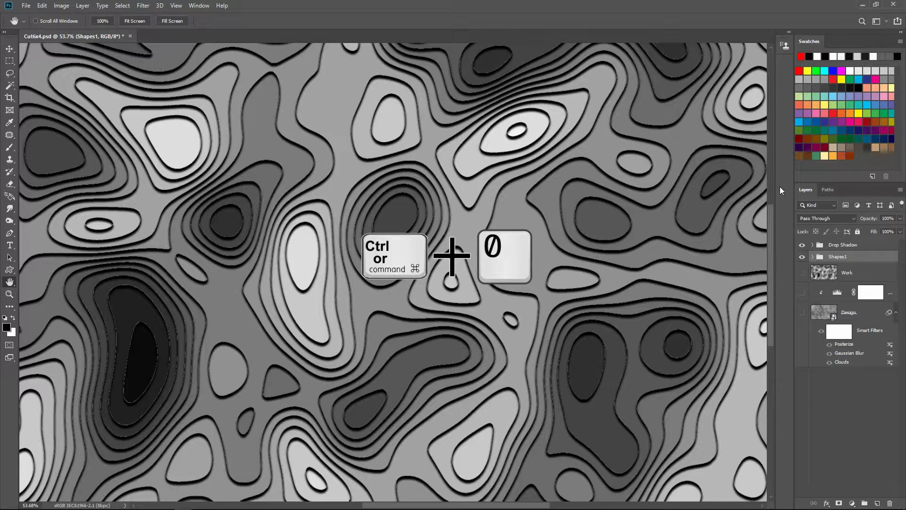
Fit the image to the window, show the Swatches panel, and bring up the Extensions list
{"action": "key", "text": "ctrl+0"}
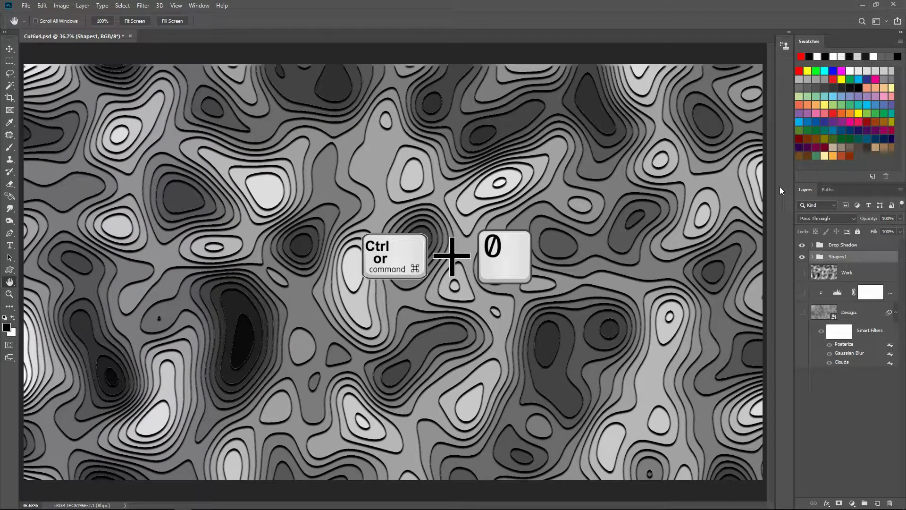
{"action": "left_click", "coordinate": [200, 6]}
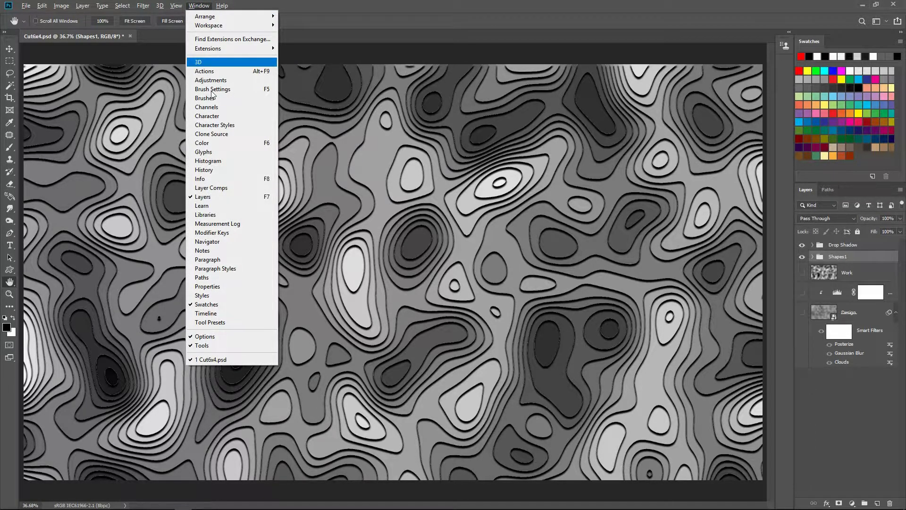
{"action": "left_click", "coordinate": [259, 307]}
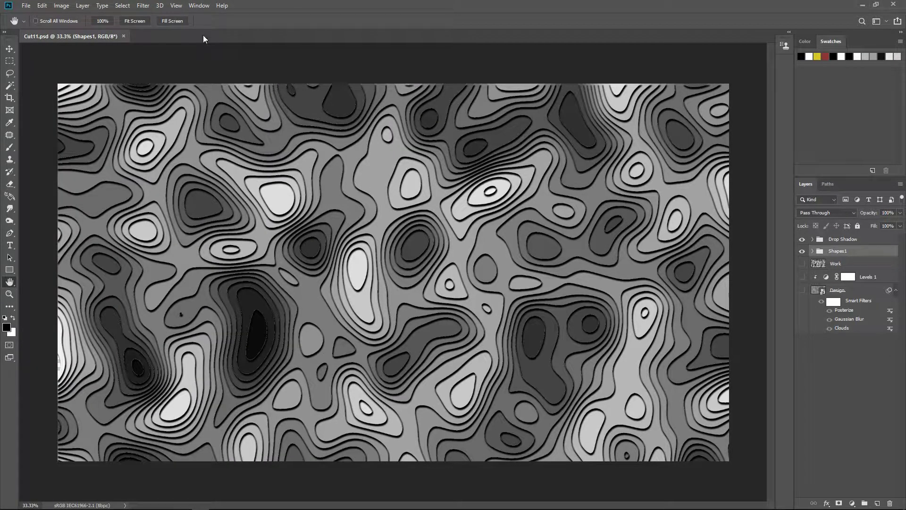
{"action": "left_click", "coordinate": [200, 7]}
{"action": "mouse_move", "coordinate": [208, 48]}
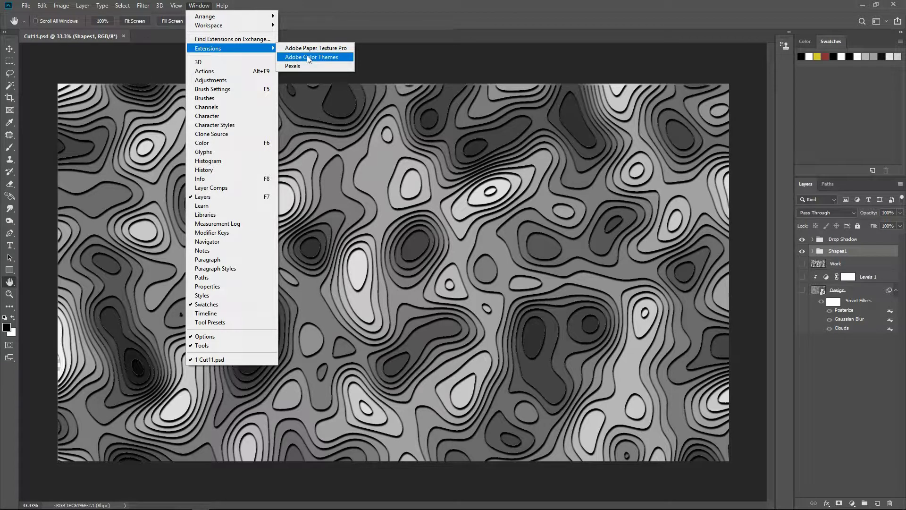
Launch Adobe Color Themes, list the most popular themes of all time, and pick Firenze's options
{"action": "left_click", "coordinate": [307, 55]}
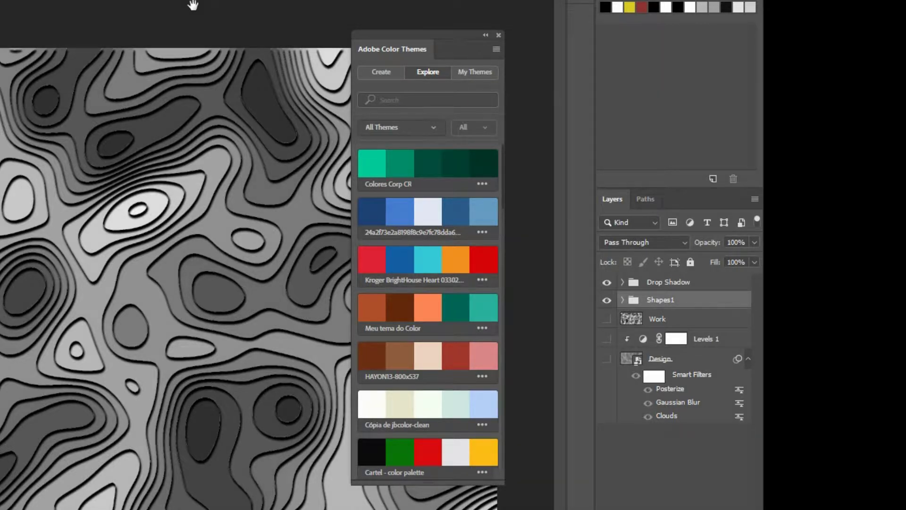
{"action": "left_click", "coordinate": [433, 128]}
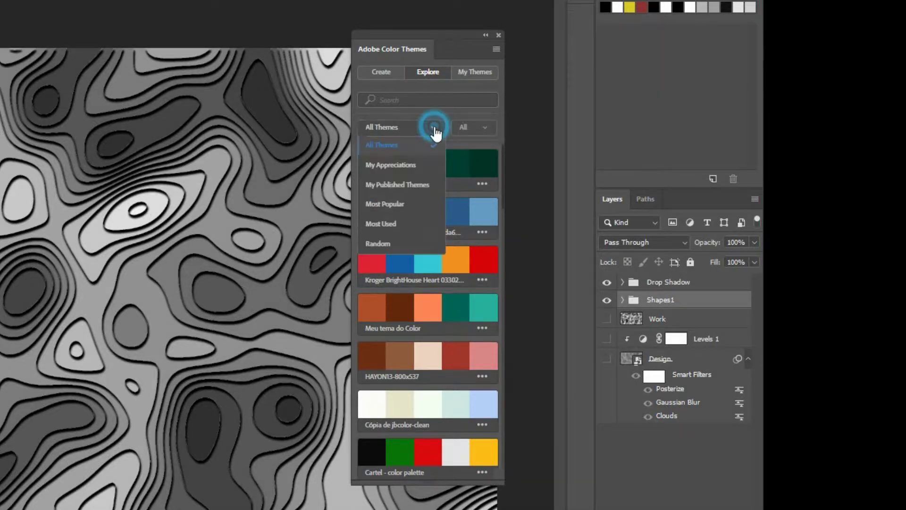
{"action": "left_click", "coordinate": [404, 206]}
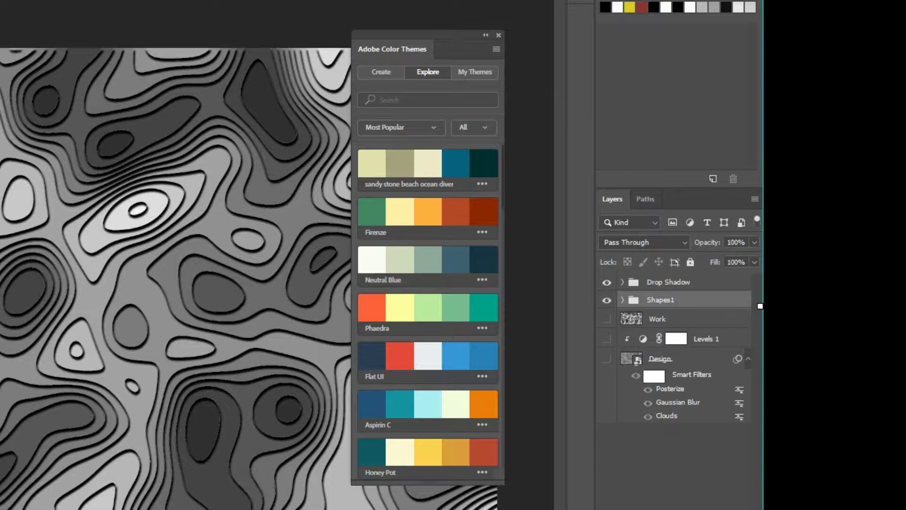
{"action": "left_click", "coordinate": [486, 127]}
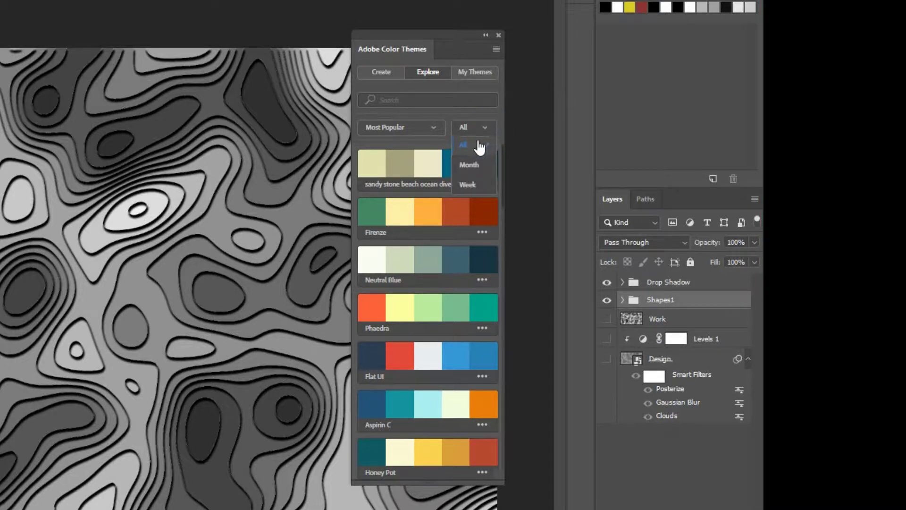
{"action": "left_click", "coordinate": [474, 141]}
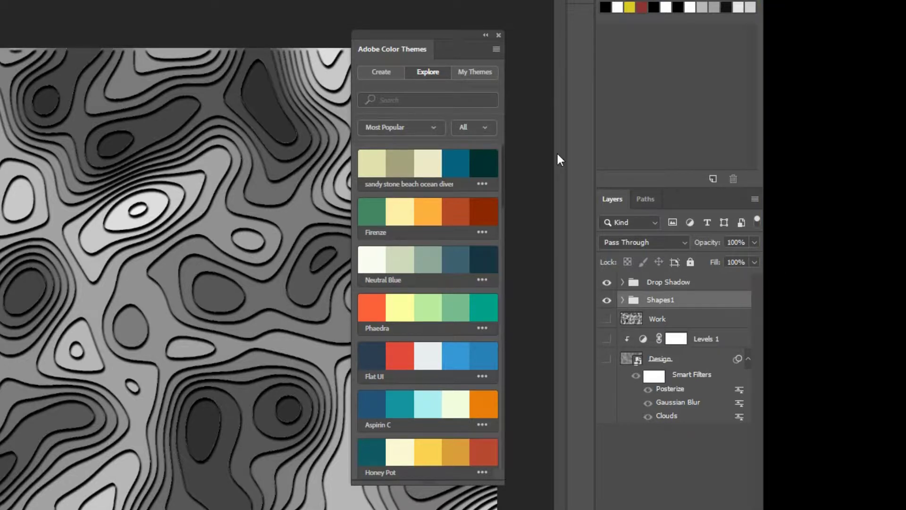
{"action": "left_click", "coordinate": [482, 232]}
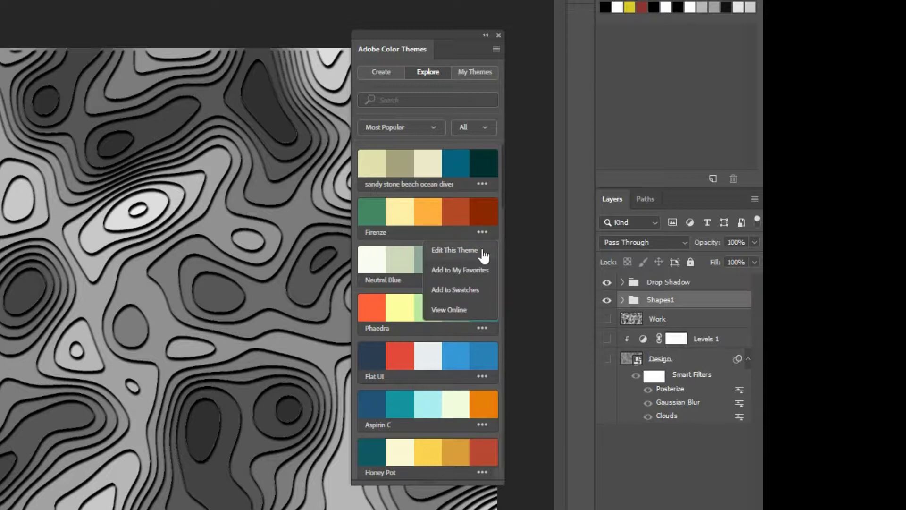
Edit a copy of Firenze in Sliders view, checking all five colours through dark red 8E2800
{"action": "left_click", "coordinate": [483, 253]}
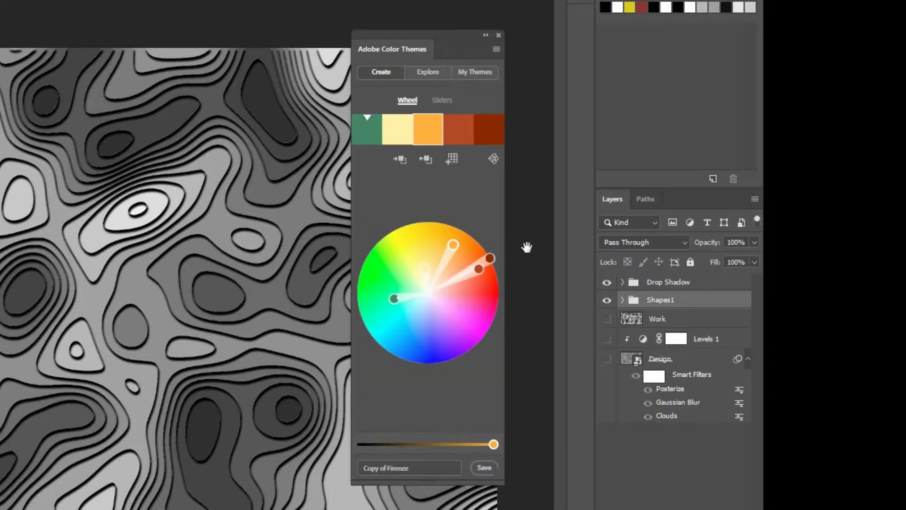
{"action": "left_click", "coordinate": [442, 101]}
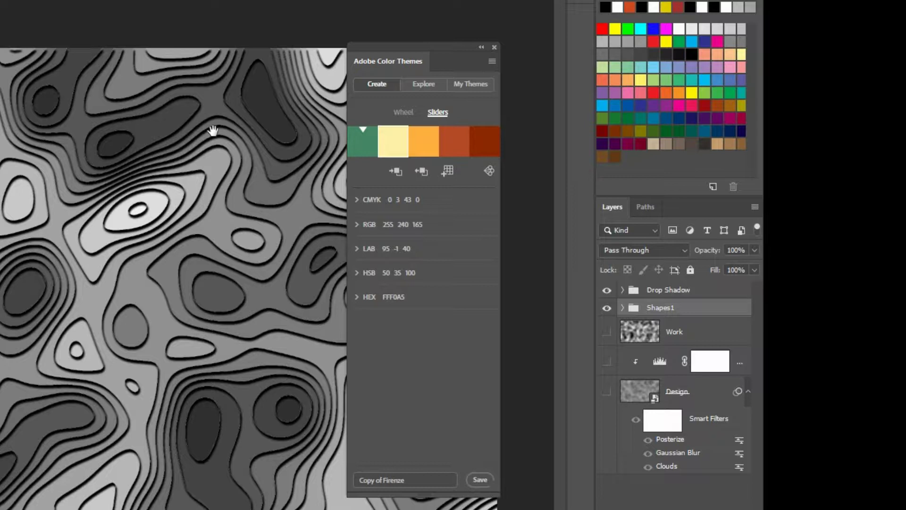
{"action": "left_click", "coordinate": [365, 143]}
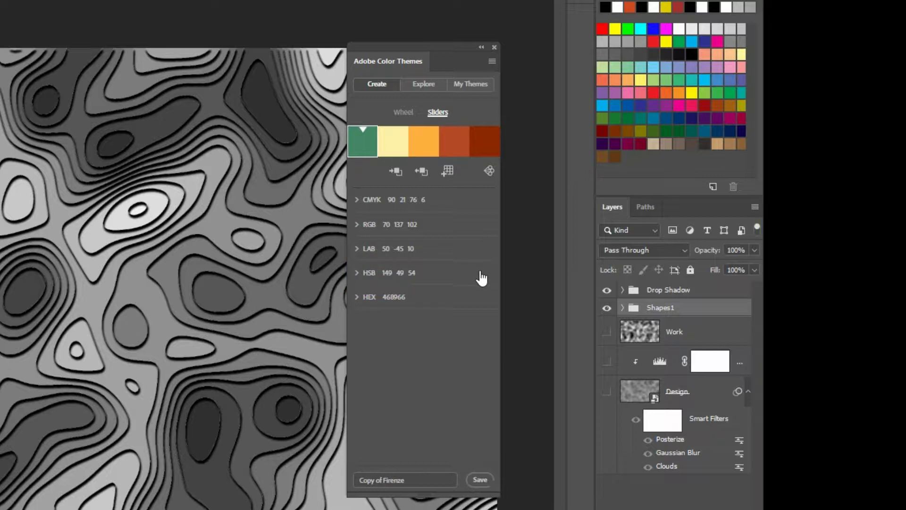
{"action": "left_click", "coordinate": [393, 142]}
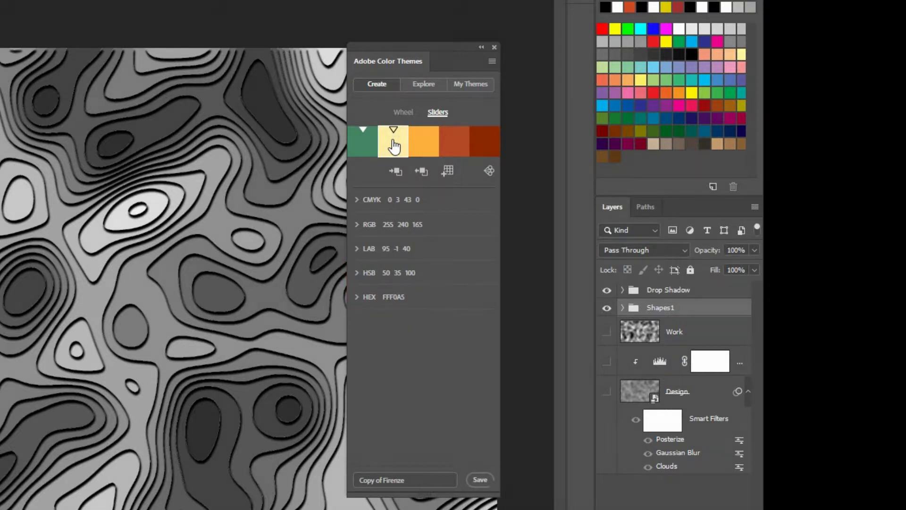
{"action": "left_click", "coordinate": [425, 144]}
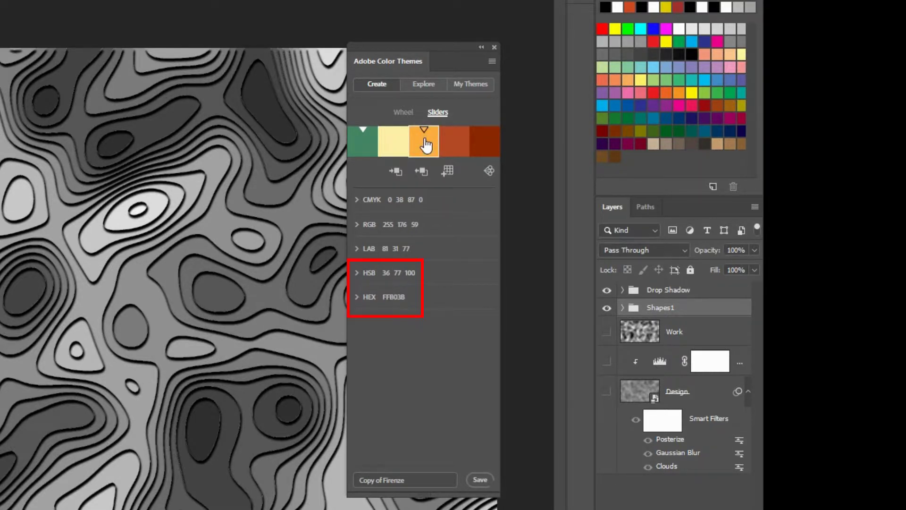
{"action": "left_click", "coordinate": [452, 145]}
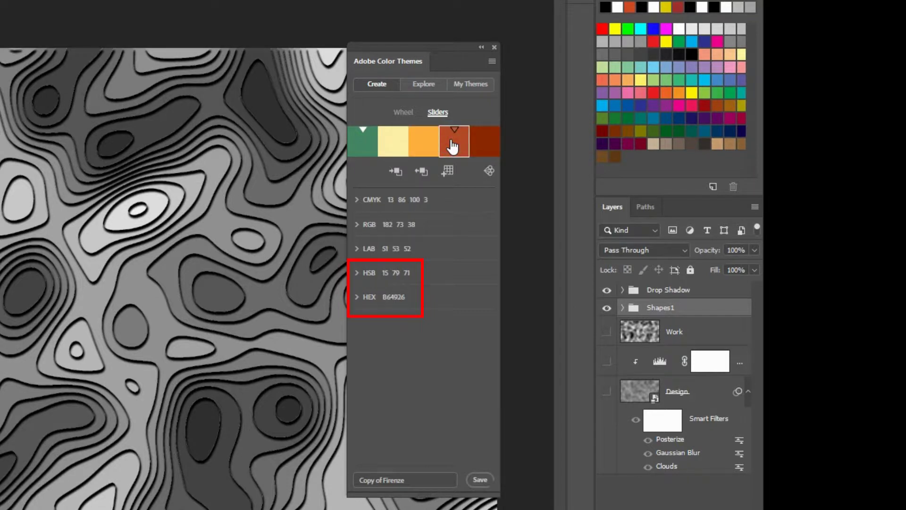
{"action": "left_click", "coordinate": [483, 145]}
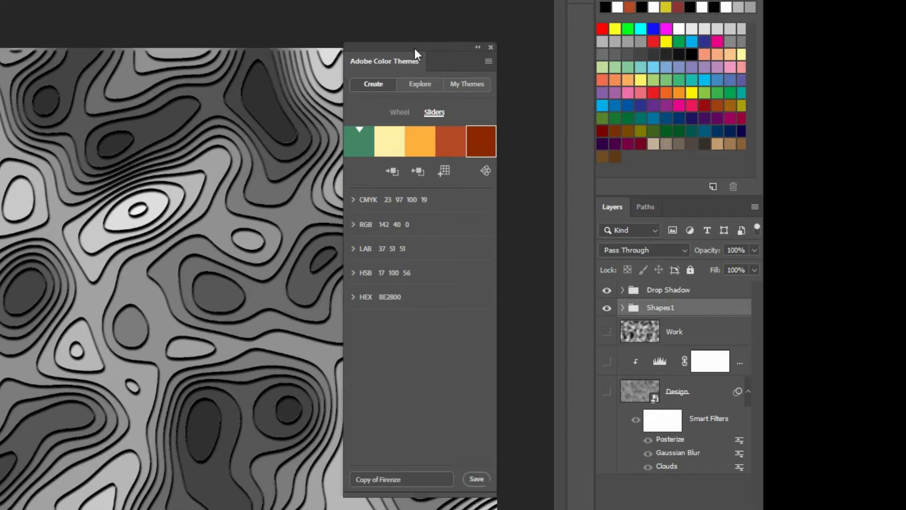
Add the five Firenze colours to Swatches and close the Color Themes panel
{"action": "left_click_drag", "start_coordinate": [414, 48], "coordinate": [293, 52]}
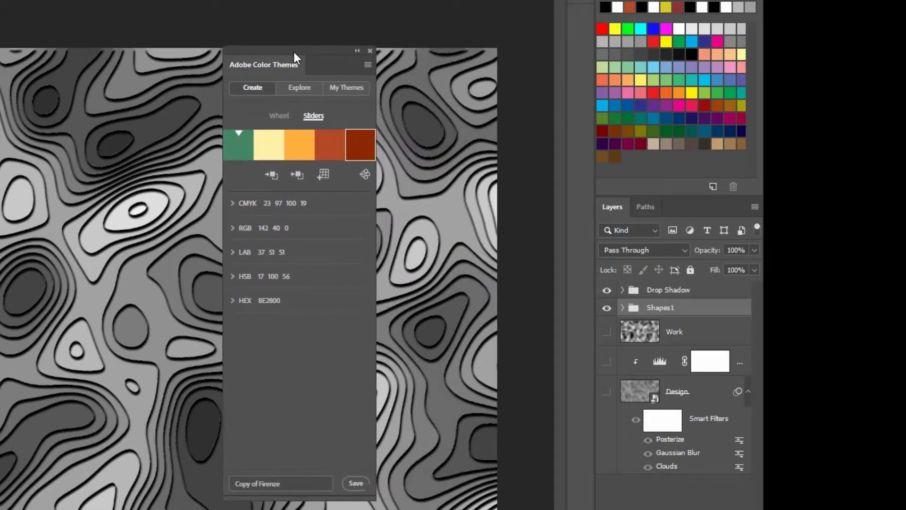
{"action": "left_click", "coordinate": [323, 177]}
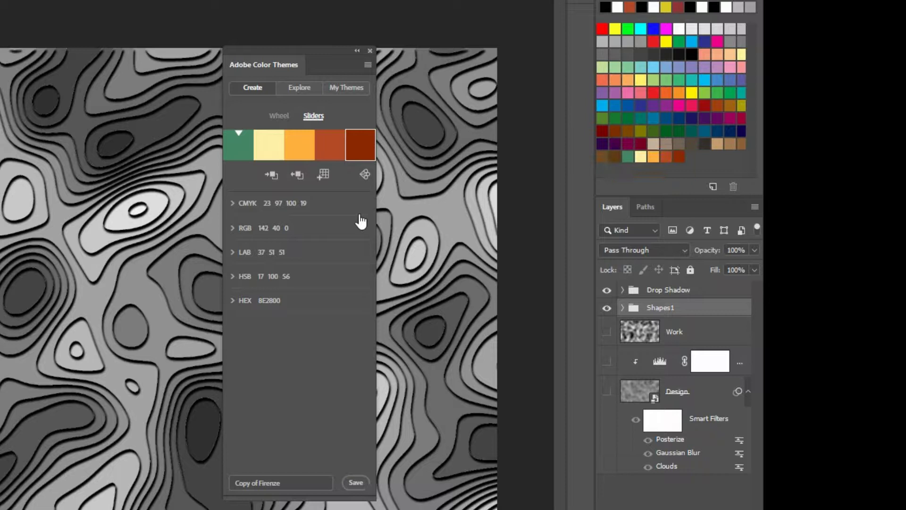
{"action": "left_click", "coordinate": [370, 51]}
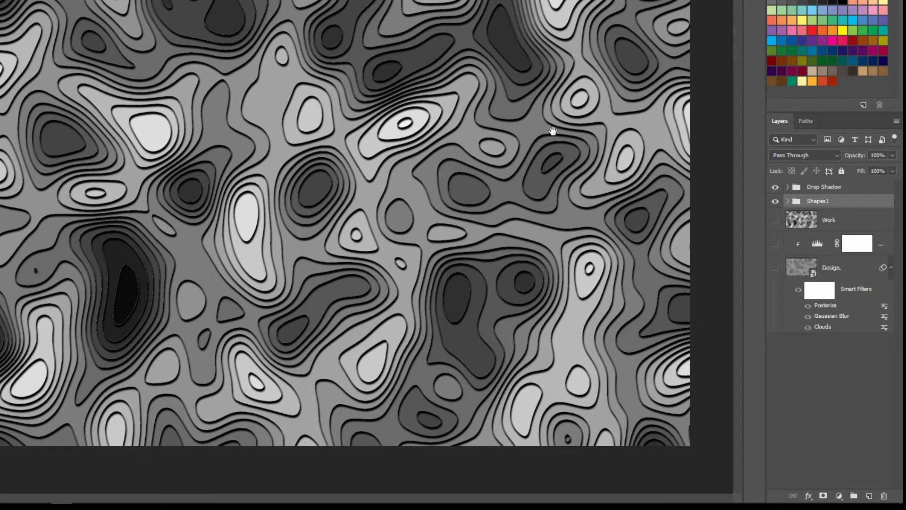
Add a Black, White Gradient Map adjustment layer above Shapes1 and open its gradient for editing
{"action": "left_click", "coordinate": [856, 199]}
{"action": "left_click", "coordinate": [840, 494]}
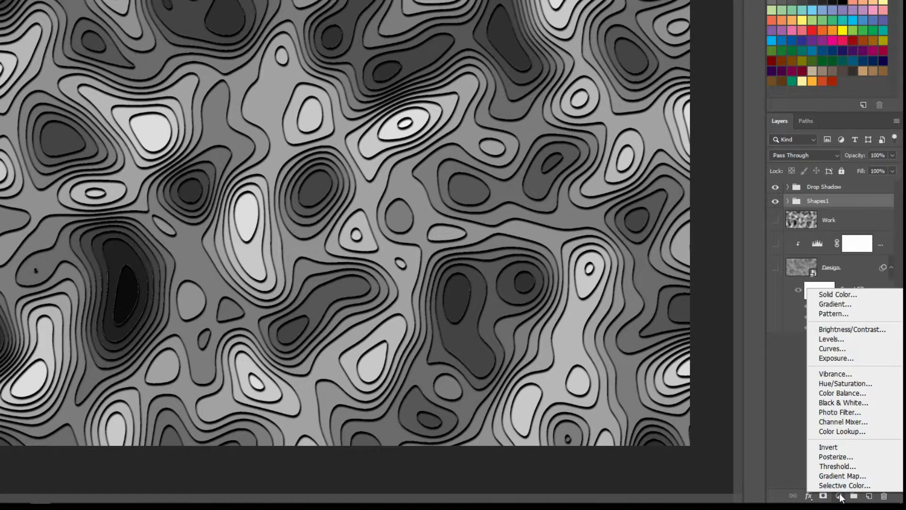
{"action": "left_click", "coordinate": [867, 476]}
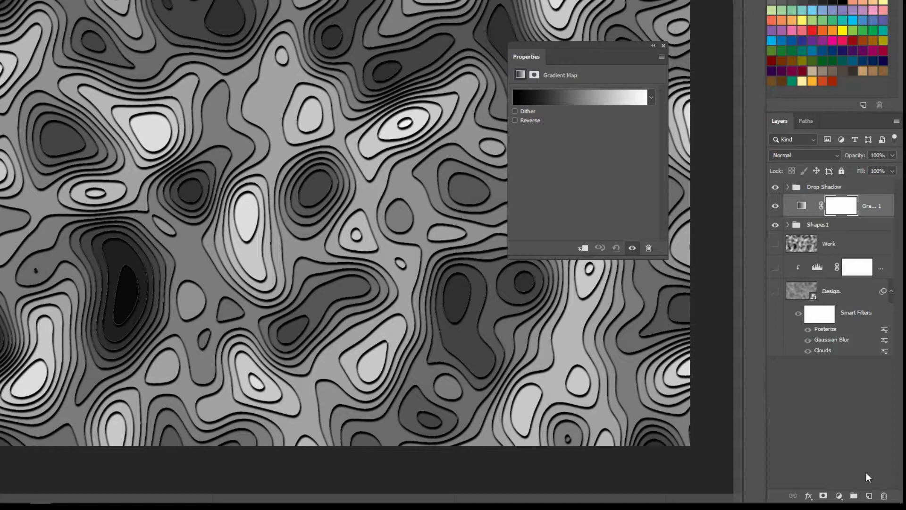
{"action": "left_click", "coordinate": [651, 98]}
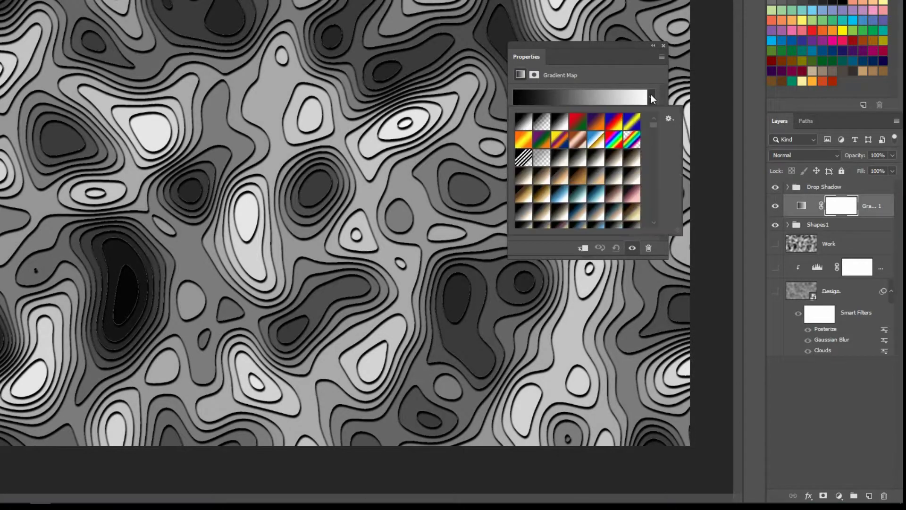
{"action": "left_click", "coordinate": [564, 121]}
{"action": "double_click", "coordinate": [565, 121]}
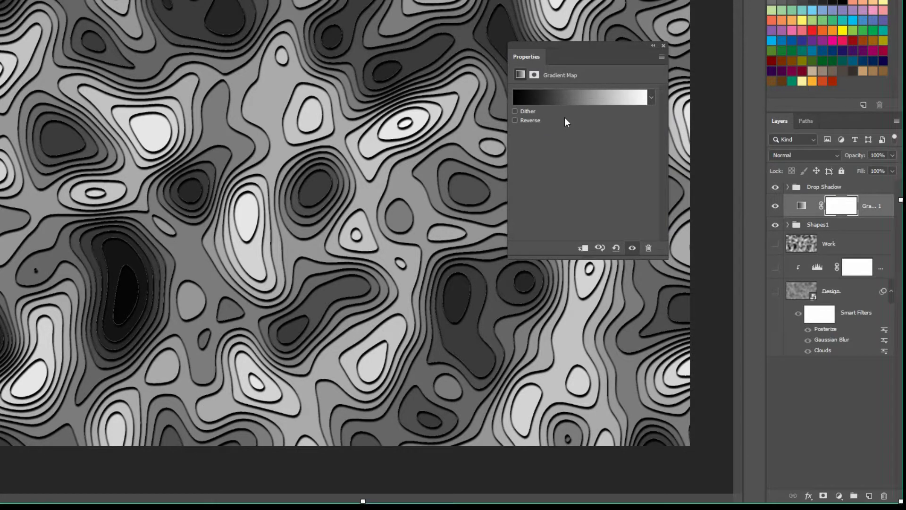
{"action": "left_click", "coordinate": [579, 96]}
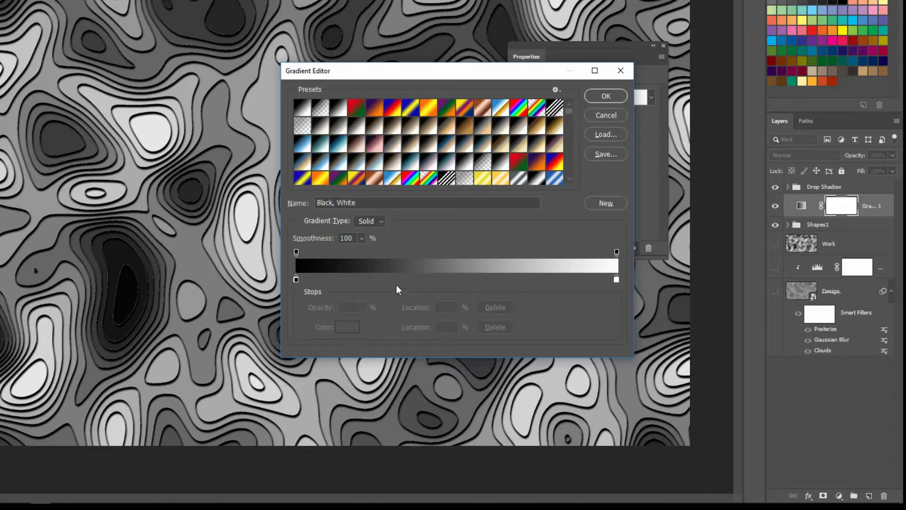
Add a green Firenze colour stop at 32% on the gradient
{"action": "left_click", "coordinate": [373, 280]}
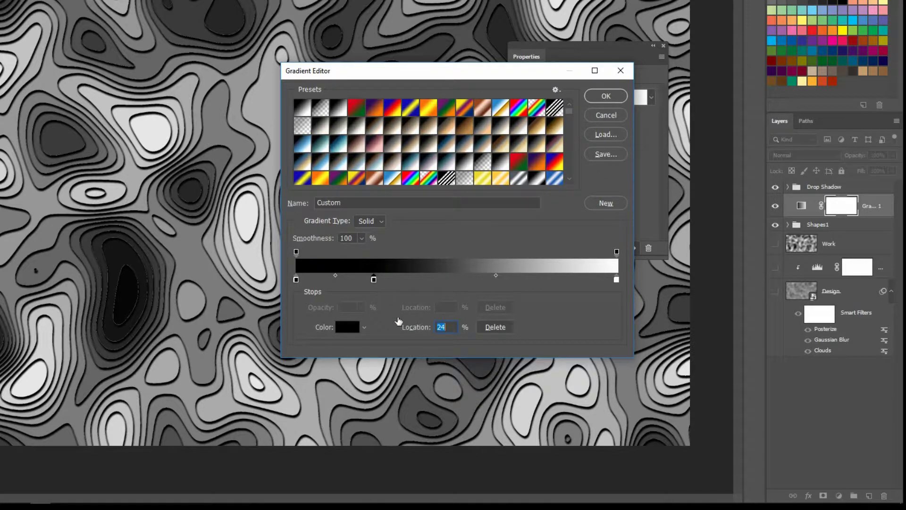
{"action": "type", "text": "3"}
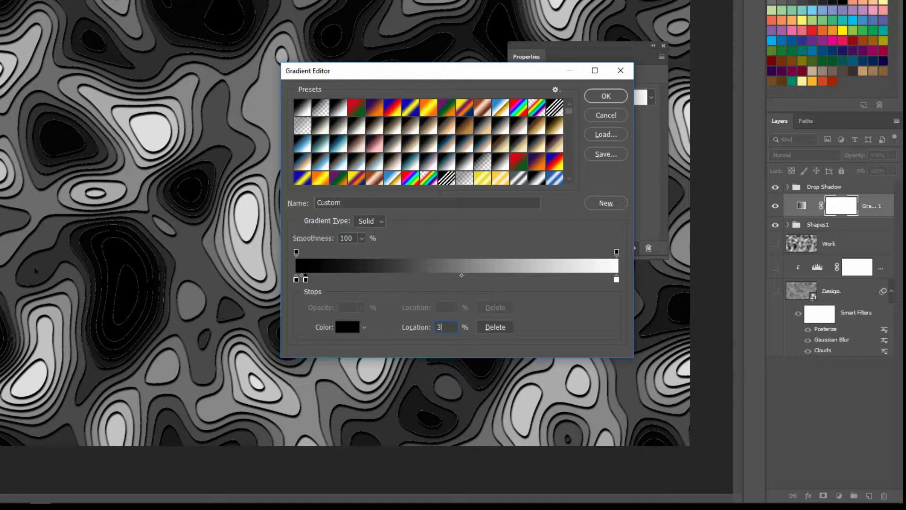
{"action": "type", "text": "2"}
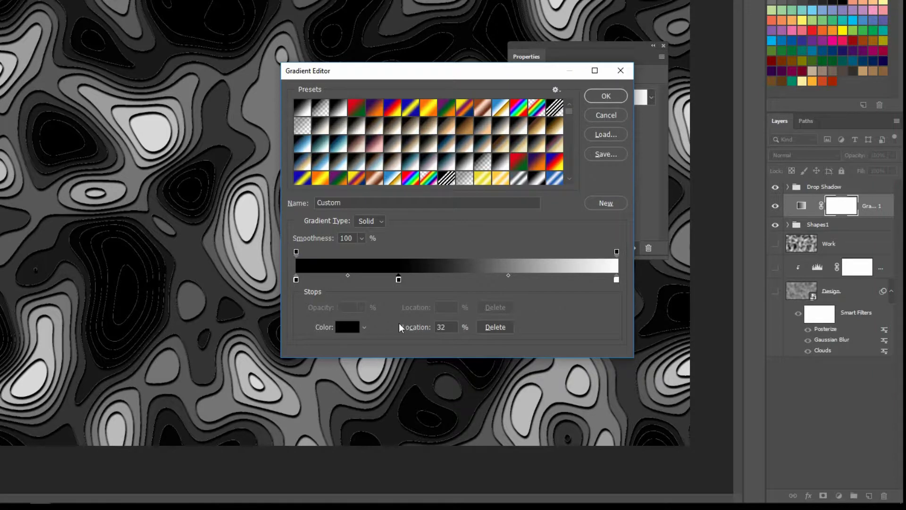
{"action": "left_click", "coordinate": [346, 327]}
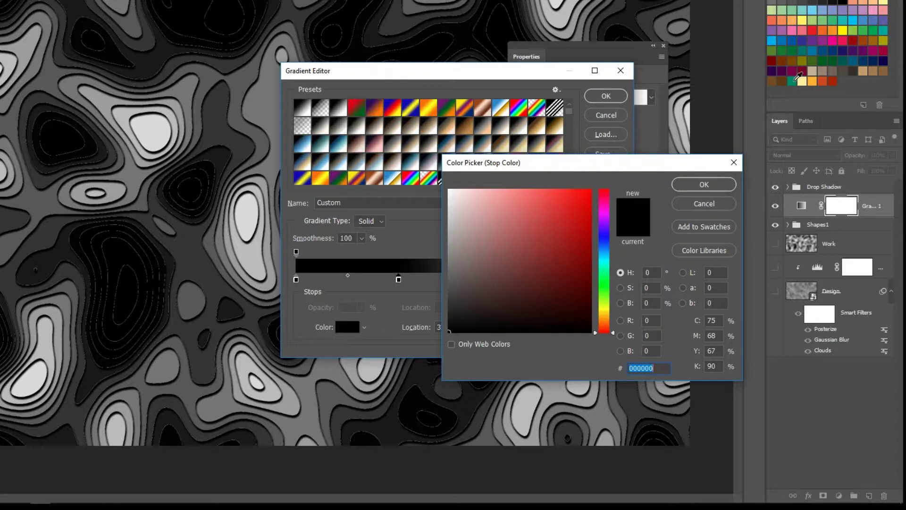
{"action": "left_click", "coordinate": [795, 80]}
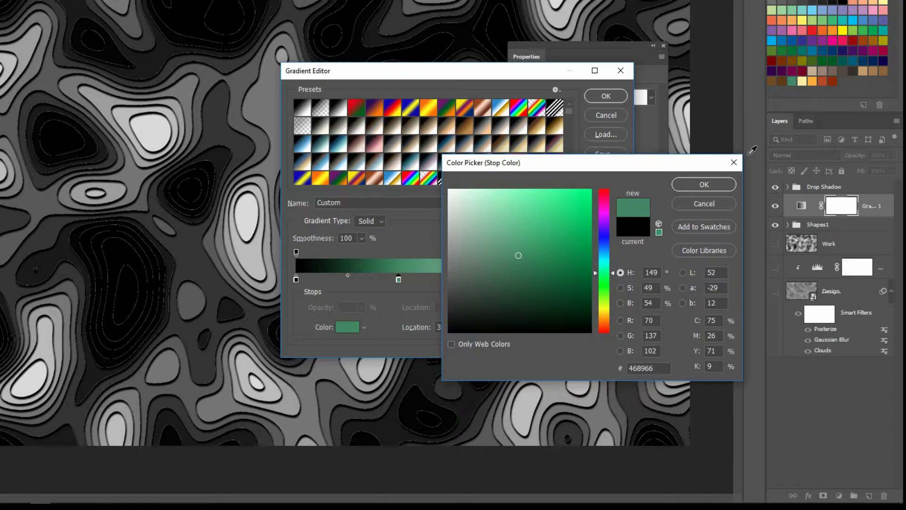
{"action": "left_click", "coordinate": [704, 184]}
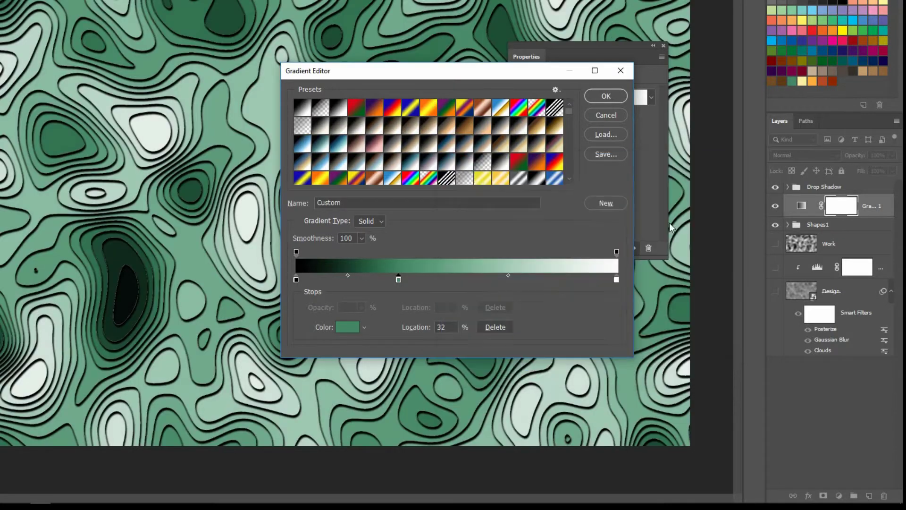
Add a dark red Firenze colour stop at 47%
{"action": "left_click", "coordinate": [445, 282]}
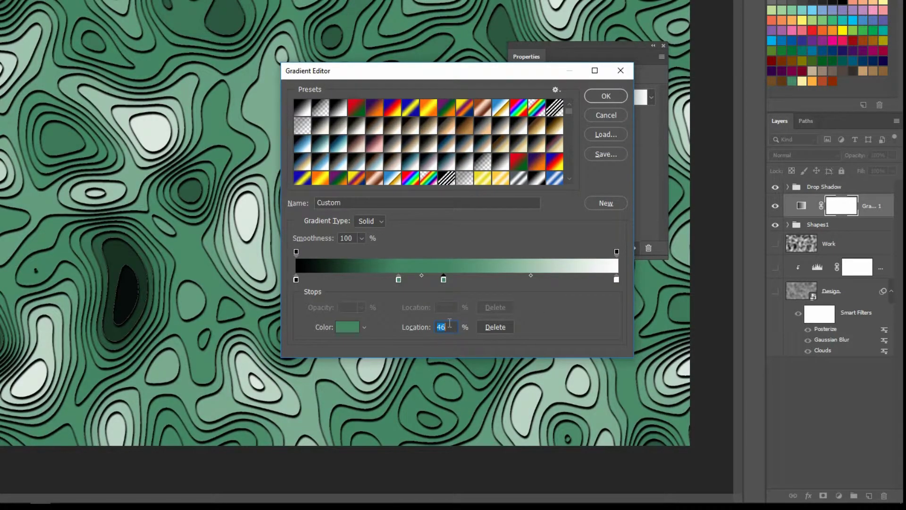
{"action": "key", "text": "Up"}
{"action": "left_click", "coordinate": [346, 327]}
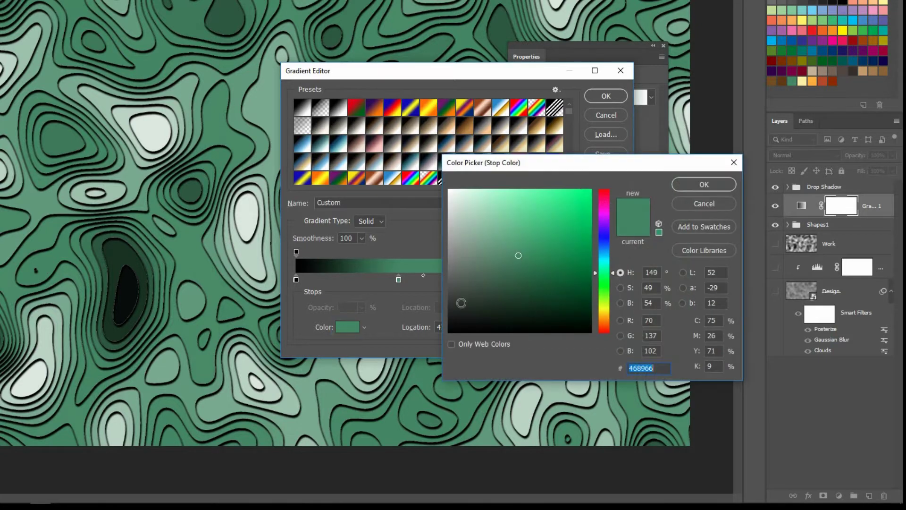
{"action": "left_click", "coordinate": [833, 81]}
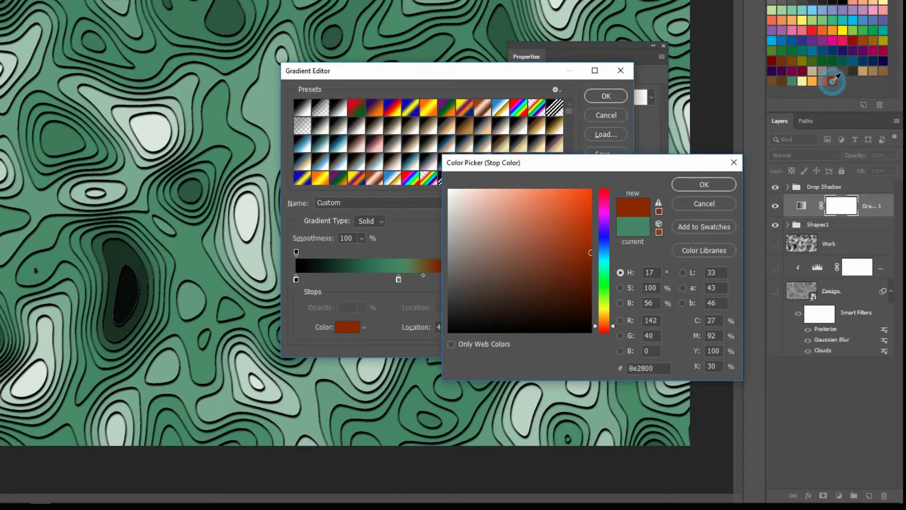
{"action": "left_click", "coordinate": [703, 185]}
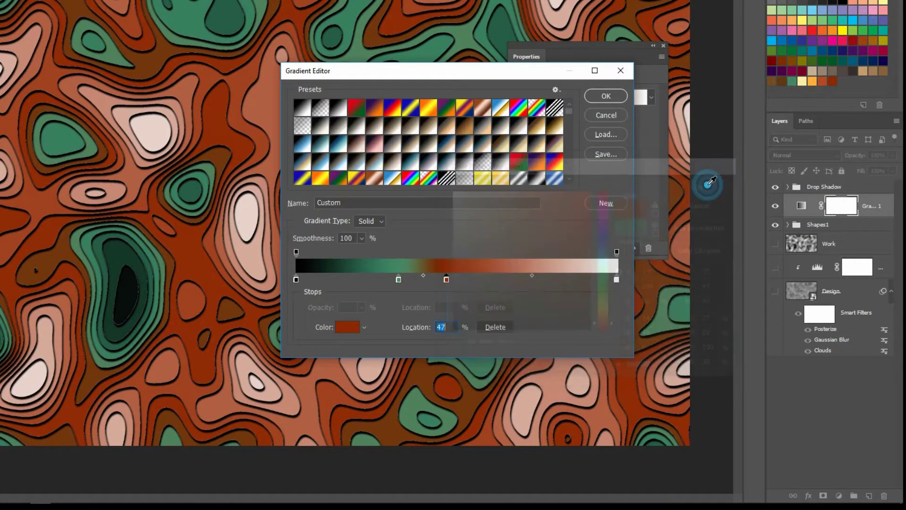
Add a rust (b64926) colour stop at 60%
{"action": "left_click", "coordinate": [484, 281]}
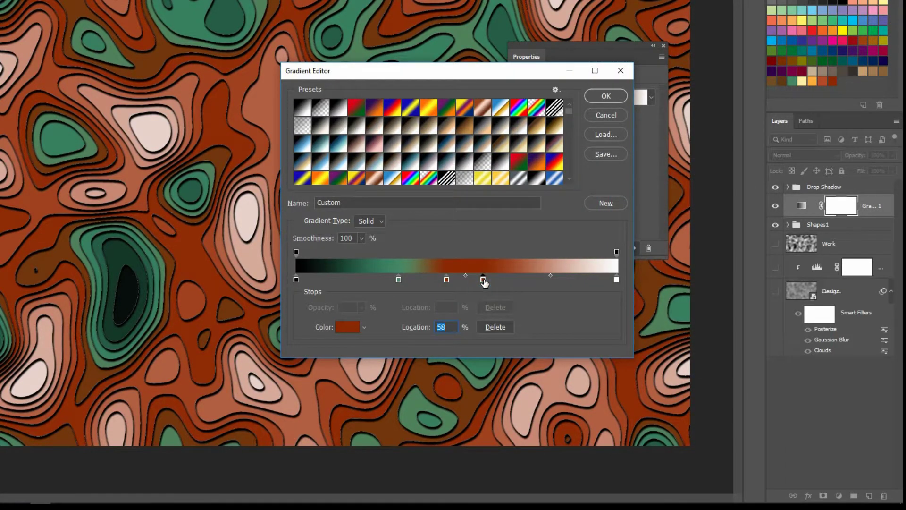
{"action": "left_click", "coordinate": [449, 327]}
{"action": "type", "text": "6"}
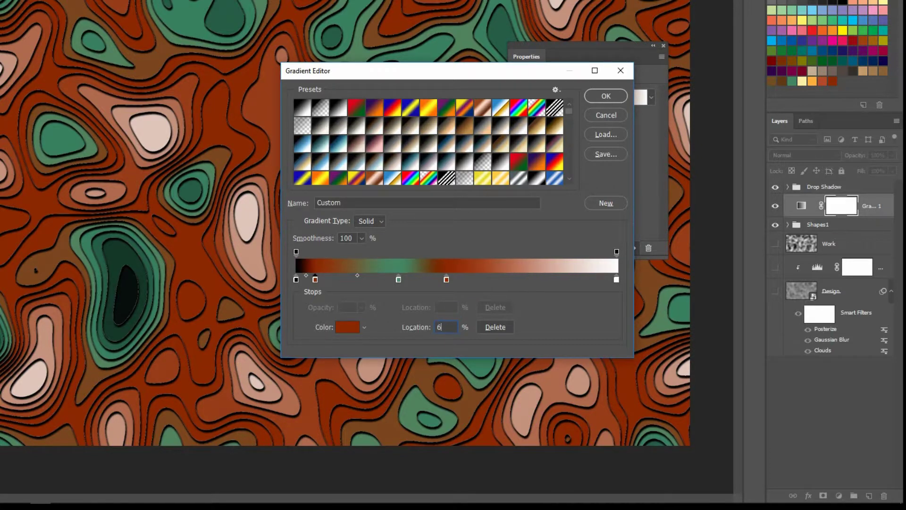
{"action": "type", "text": "0"}
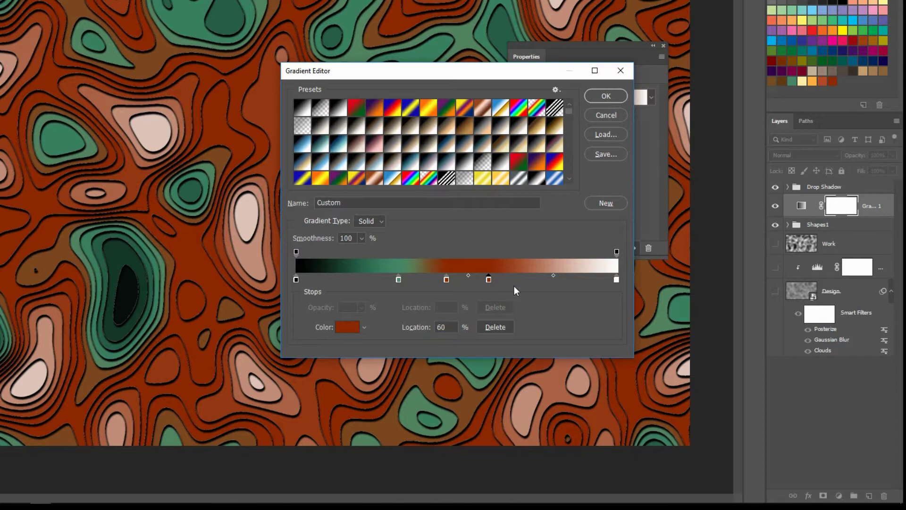
{"action": "left_click", "coordinate": [349, 327]}
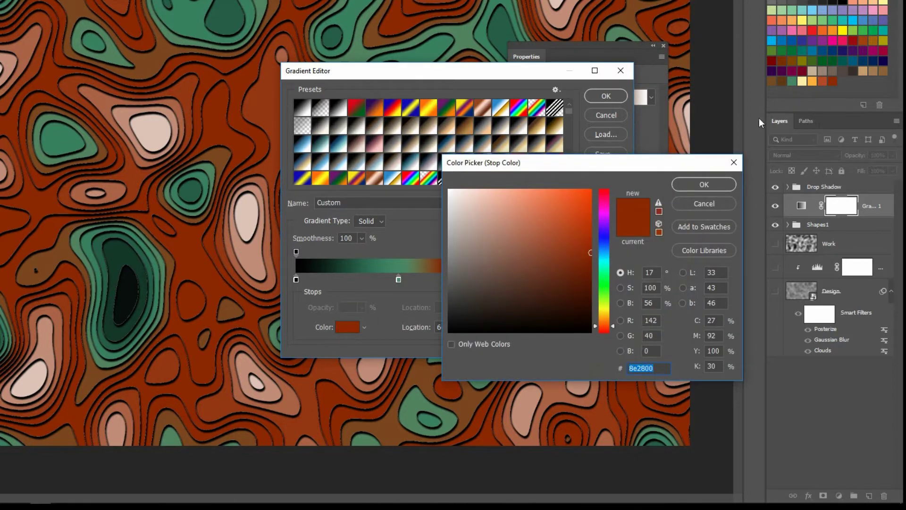
{"action": "left_click", "coordinate": [824, 81]}
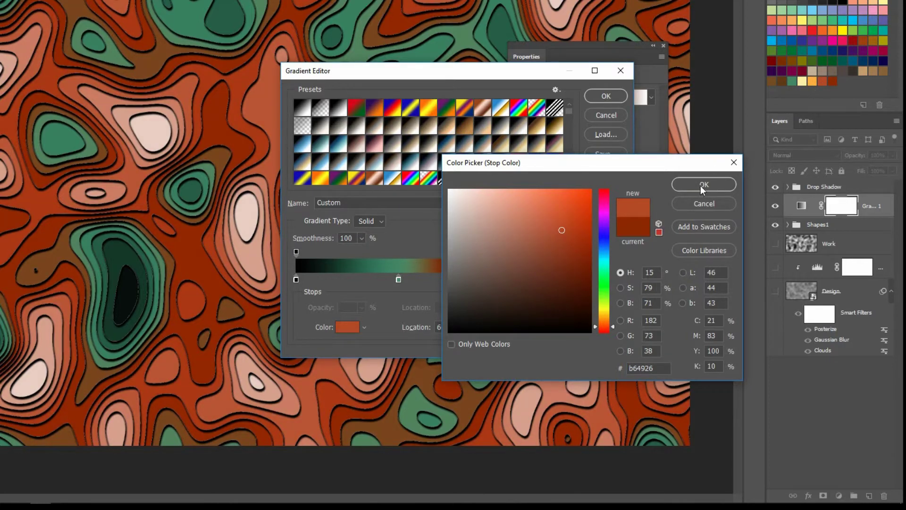
{"action": "left_click", "coordinate": [701, 185]}
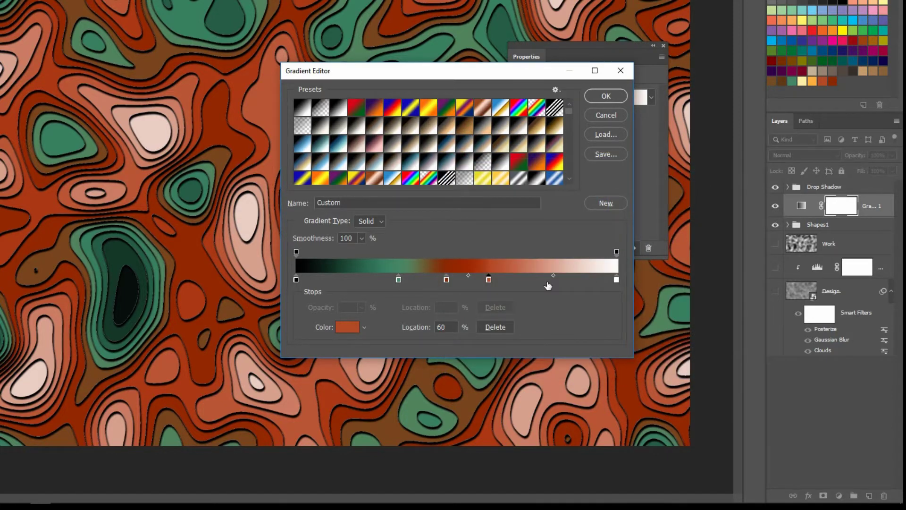
Add an orange (ffb03b) colour stop at 75% on the gradient
{"action": "left_click", "coordinate": [546, 280]}
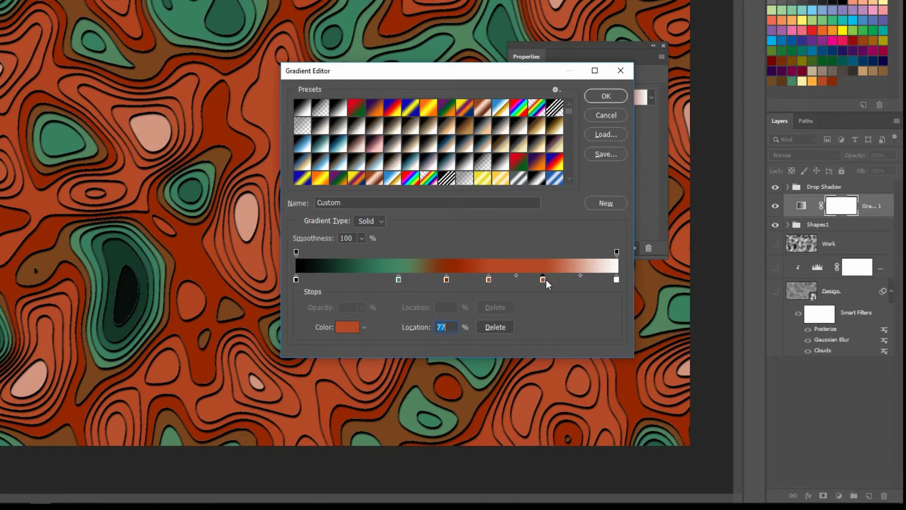
{"action": "key", "text": "Down"}
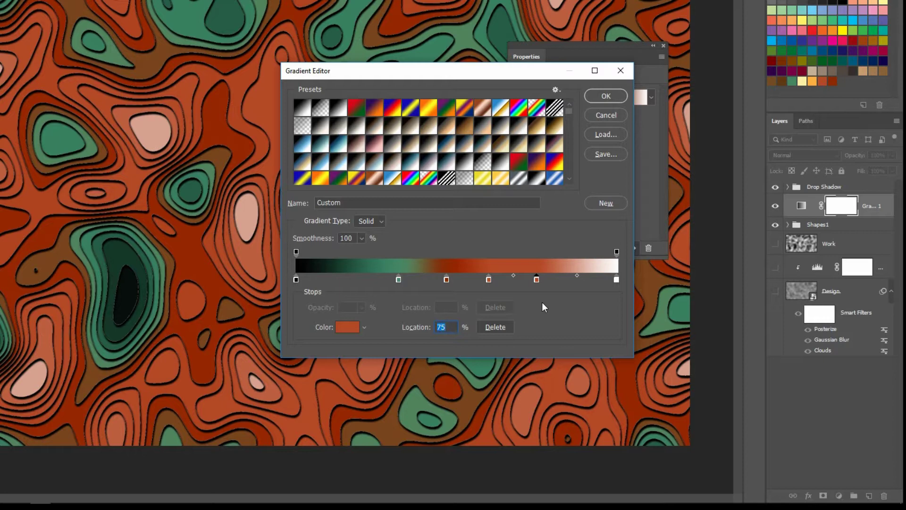
{"action": "left_click", "coordinate": [542, 305]}
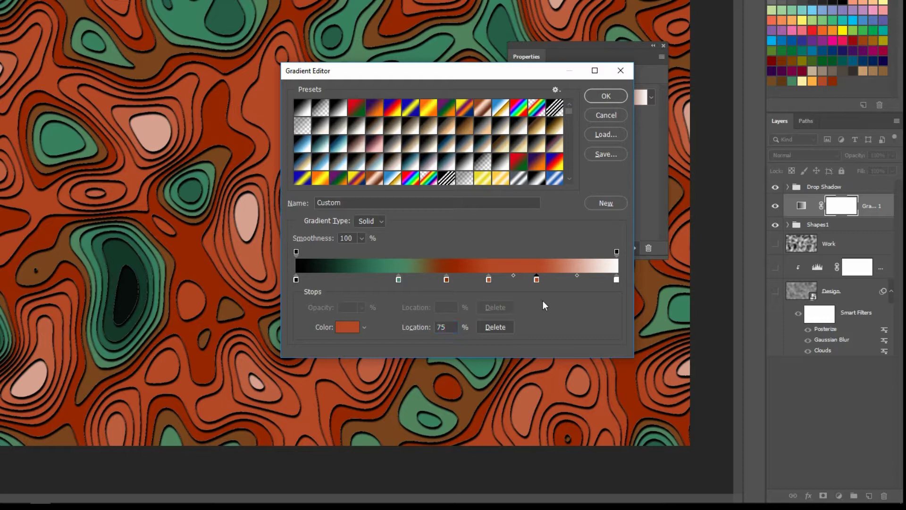
{"action": "left_click", "coordinate": [349, 328]}
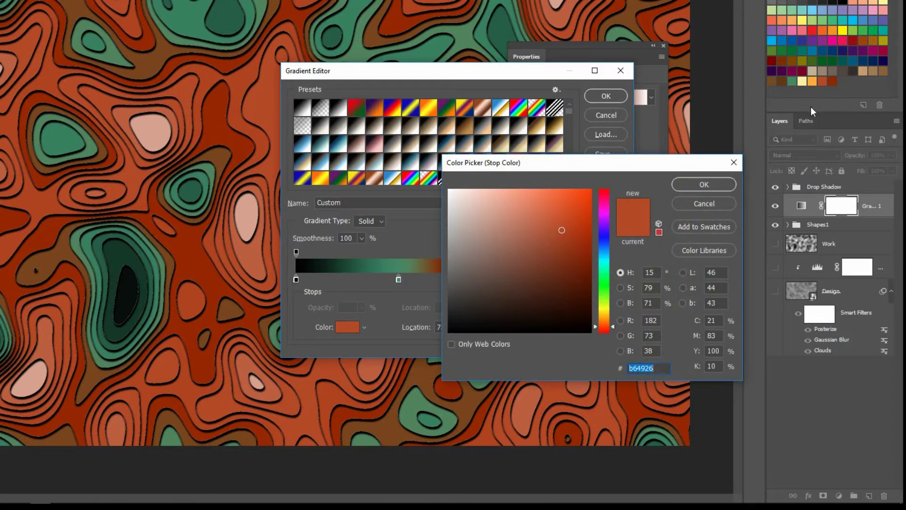
{"action": "left_click", "coordinate": [812, 81]}
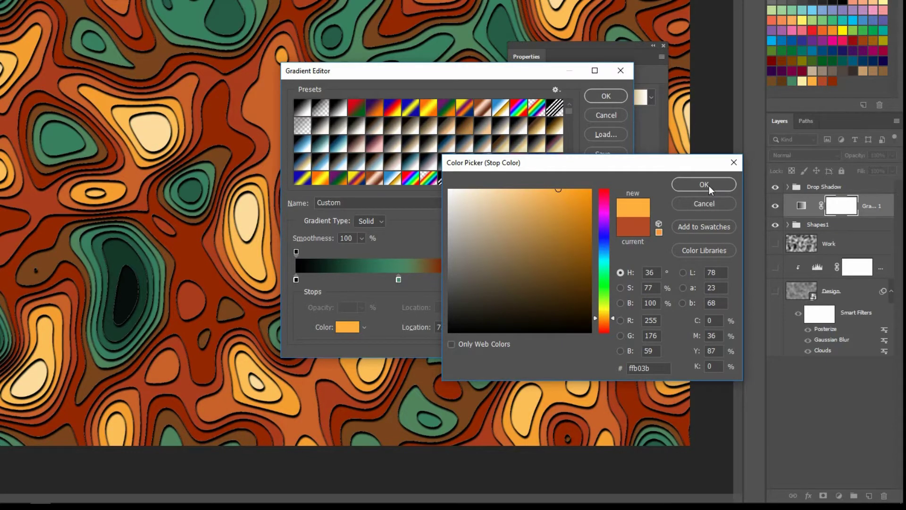
{"action": "left_click", "coordinate": [704, 184]}
Pick pale yellow (fff0a5) for the gradient's white end stop
{"action": "left_click", "coordinate": [616, 279]}
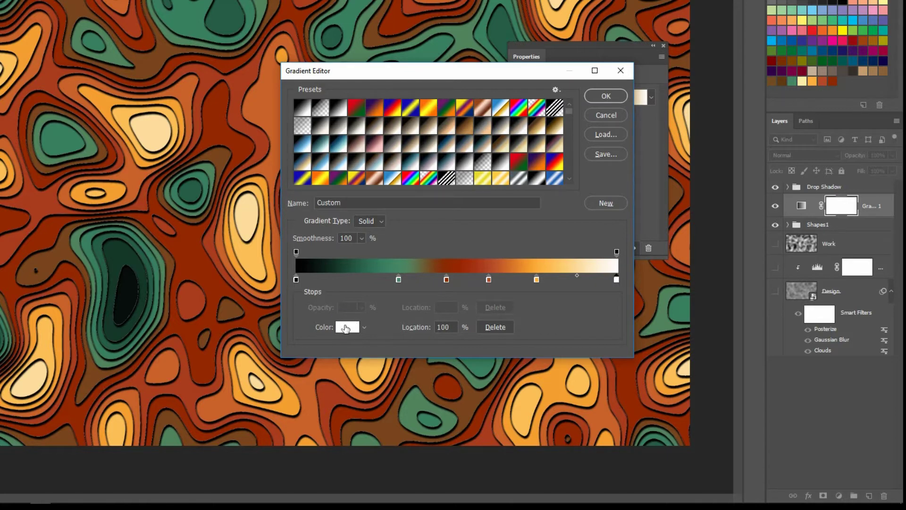
{"action": "left_click", "coordinate": [351, 326]}
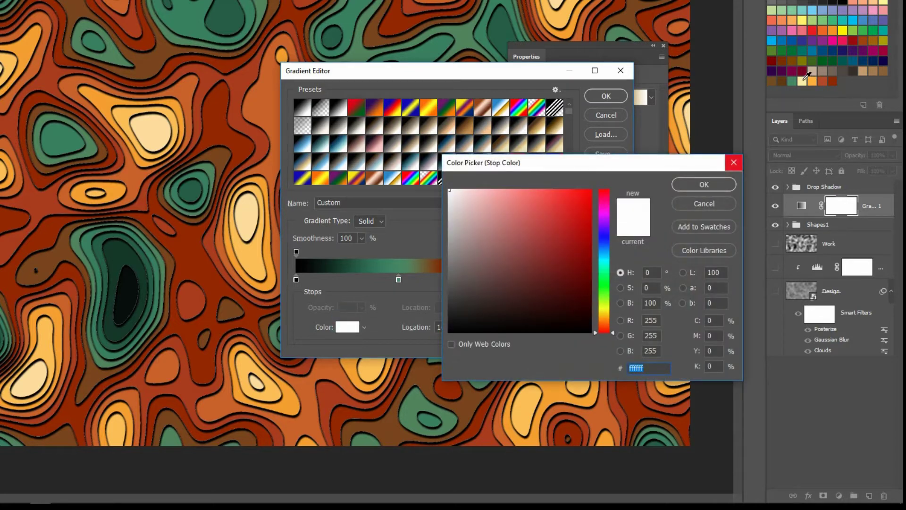
{"action": "left_click", "coordinate": [804, 79]}
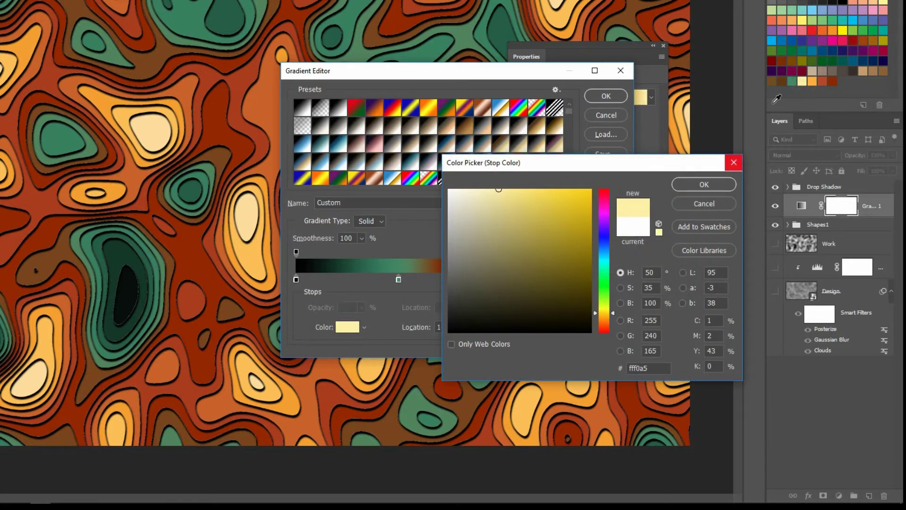
Confirm the pale yellow end colour and save the gradient as a new preset named myFirenzie
{"action": "left_click", "coordinate": [697, 184]}
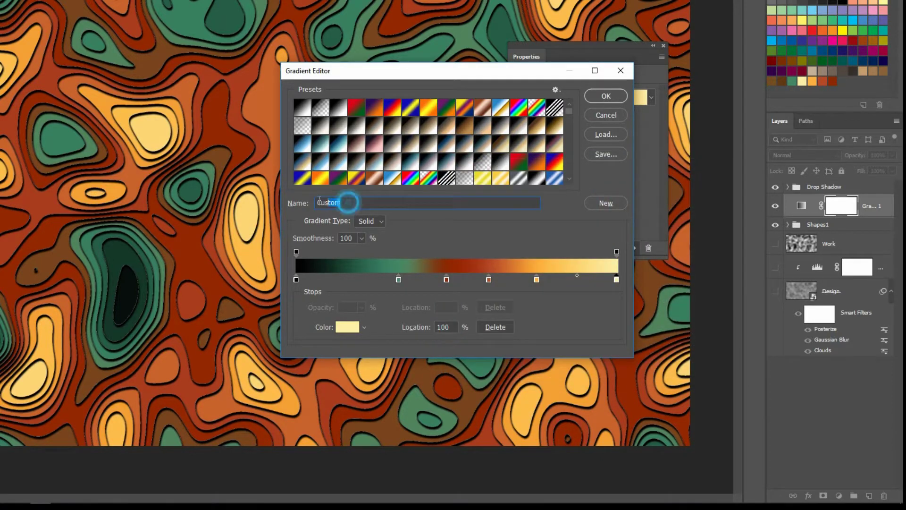
{"action": "double_click", "coordinate": [344, 202]}
{"action": "type", "text": "myFirenzi"}
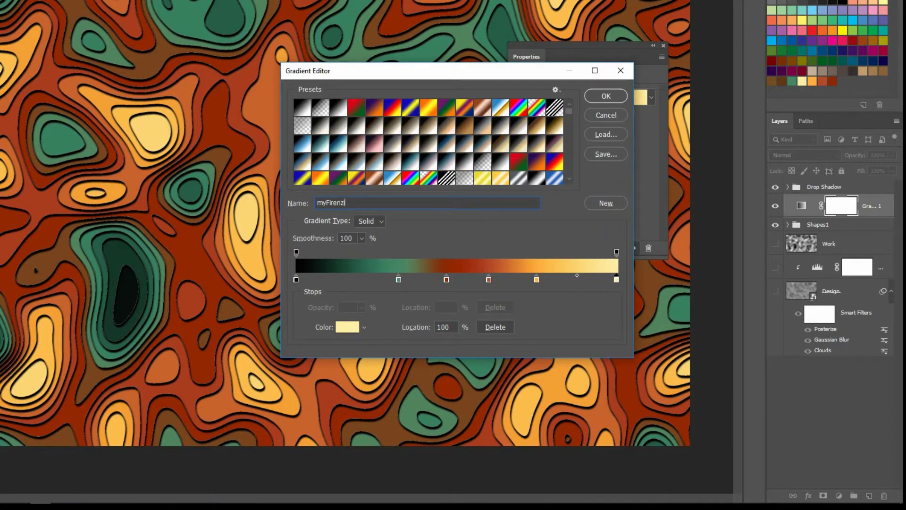
{"action": "type", "text": "e"}
{"action": "left_click", "coordinate": [606, 203]}
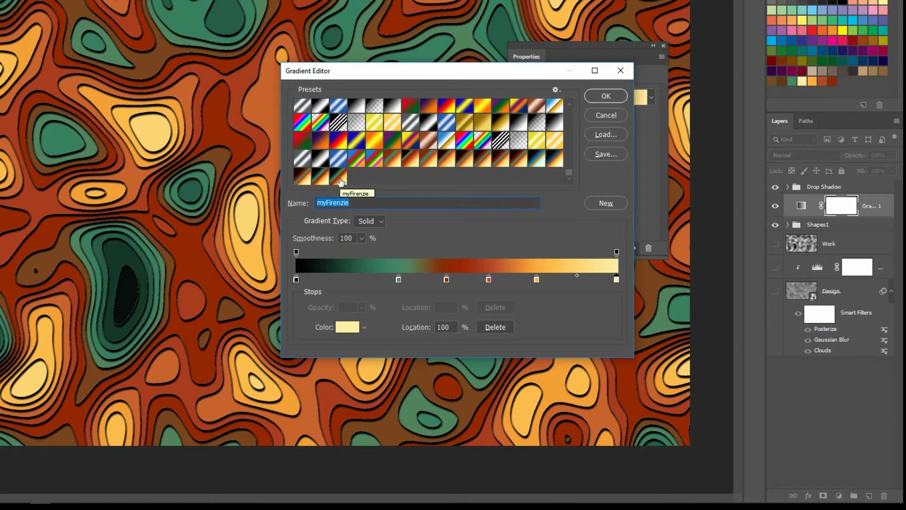
{"action": "left_click", "coordinate": [447, 228]}
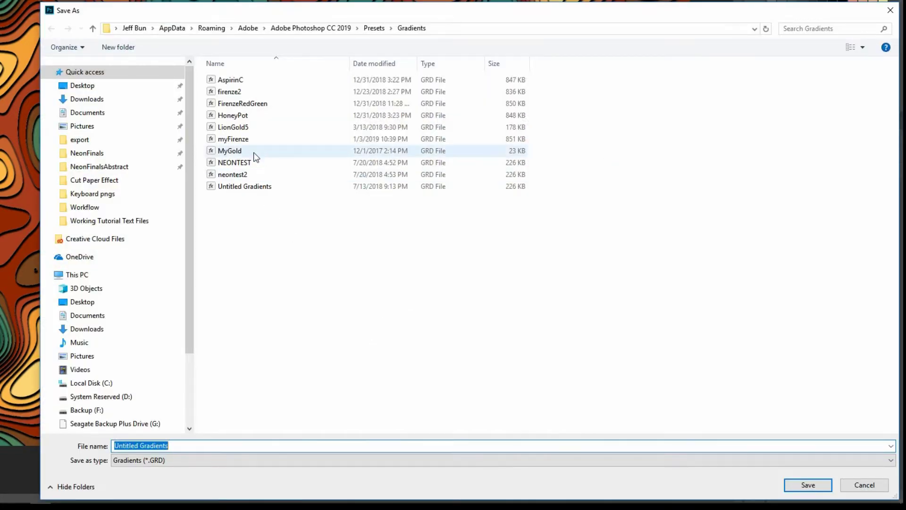
Save the gradients over the existing myFirenze file, confirm replacing, and close the Gradient Editor
{"action": "left_click", "coordinate": [246, 140]}
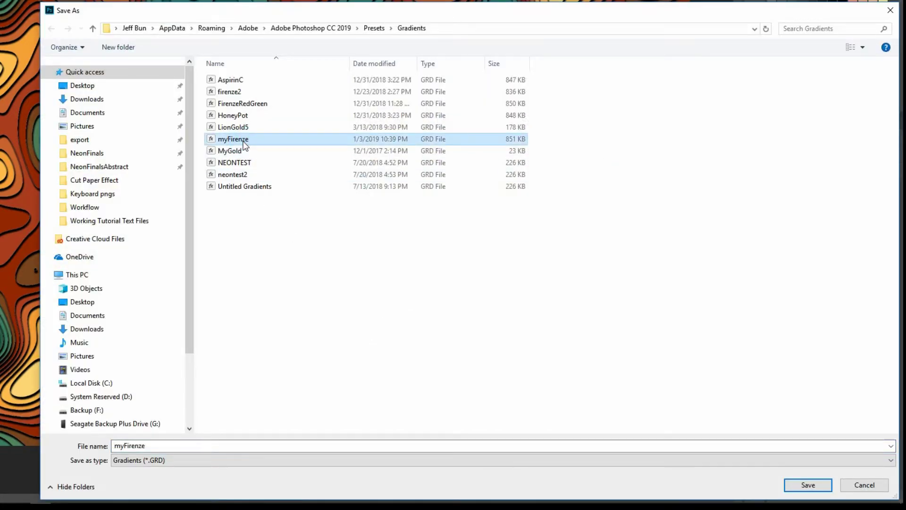
{"action": "left_click", "coordinate": [802, 486]}
{"action": "key", "text": "y"}
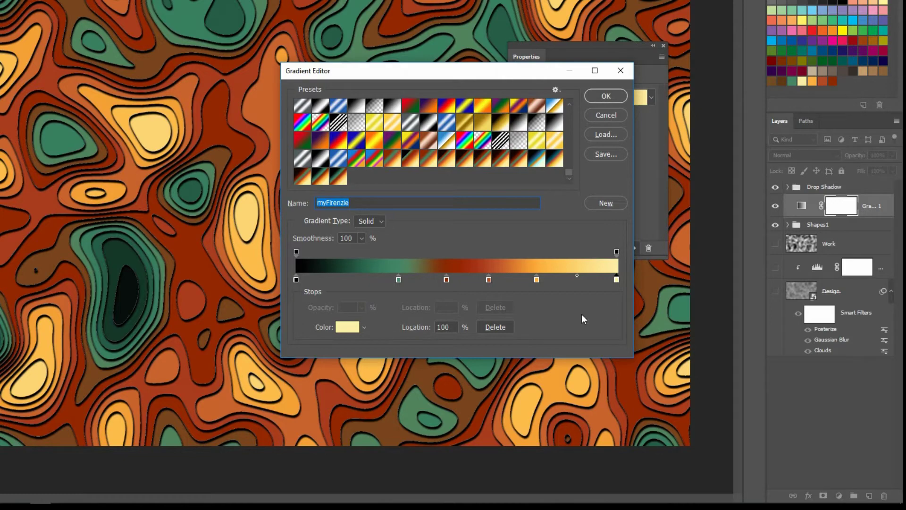
{"action": "left_click", "coordinate": [605, 97]}
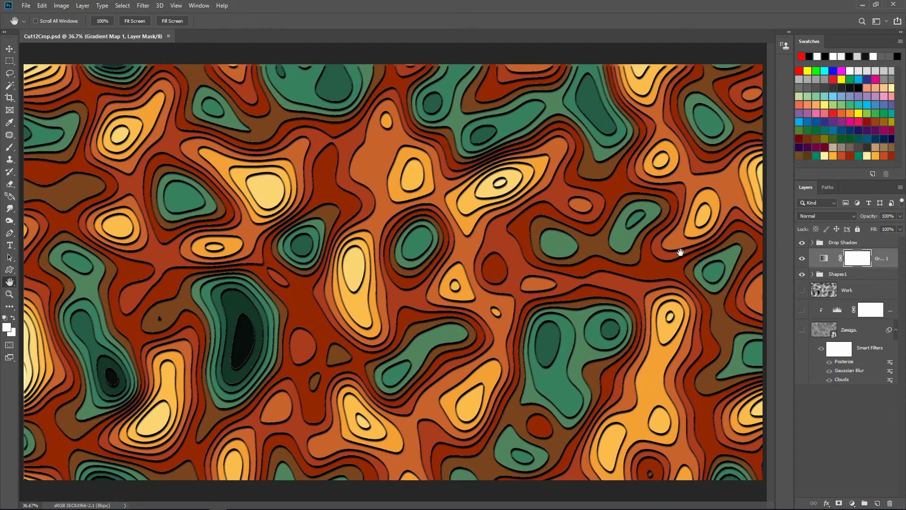
With the Drop Shadow group selected, stamp all visible layers into a new top layer using Ctrl+Alt+Shift+E
{"action": "left_click", "coordinate": [880, 243]}
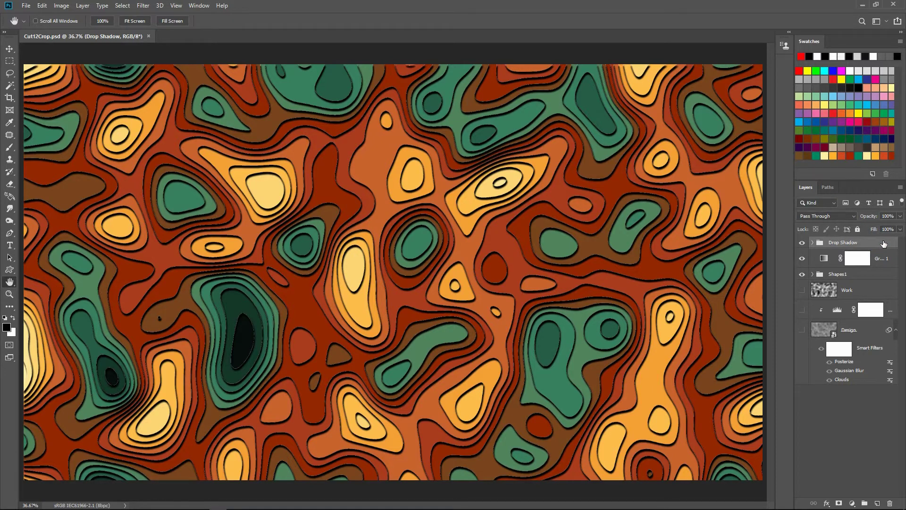
{"action": "key", "text": "ctrl+minus"}
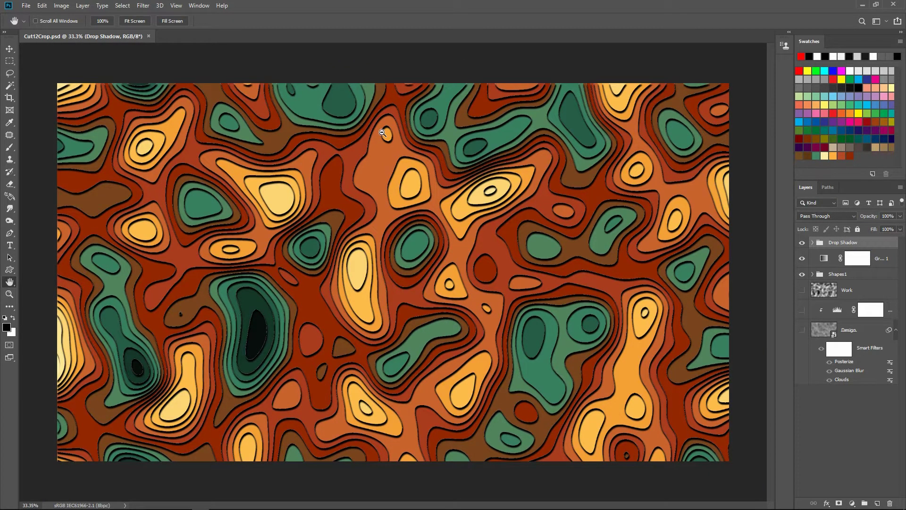
{"action": "key", "text": "ctrl+alt+shift+e"}
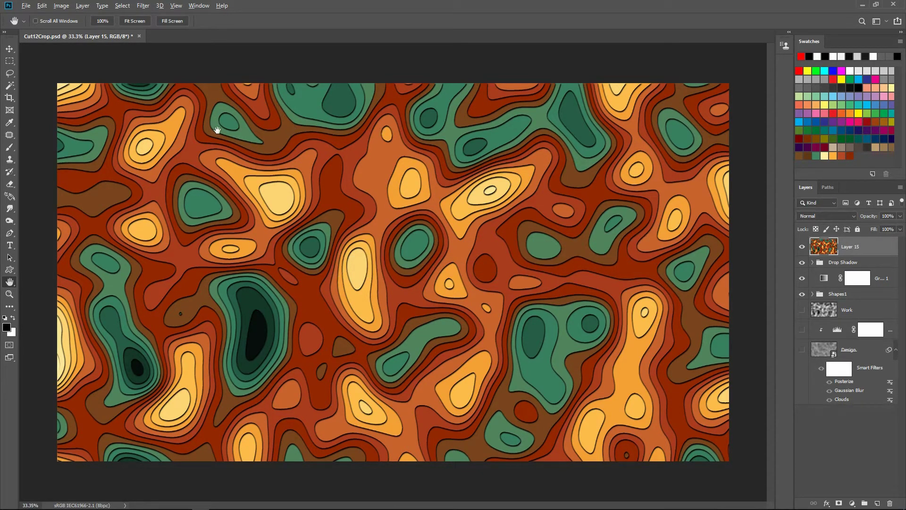
Crop the artwork at its Original Ratio, adjusting the top-right corner slightly to hide the border
{"action": "left_click", "coordinate": [9, 100]}
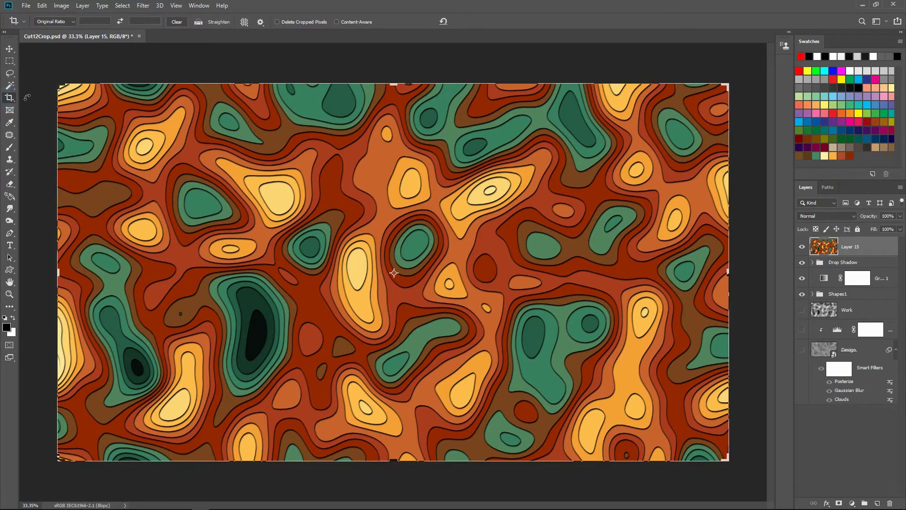
{"action": "left_click", "coordinate": [73, 21]}
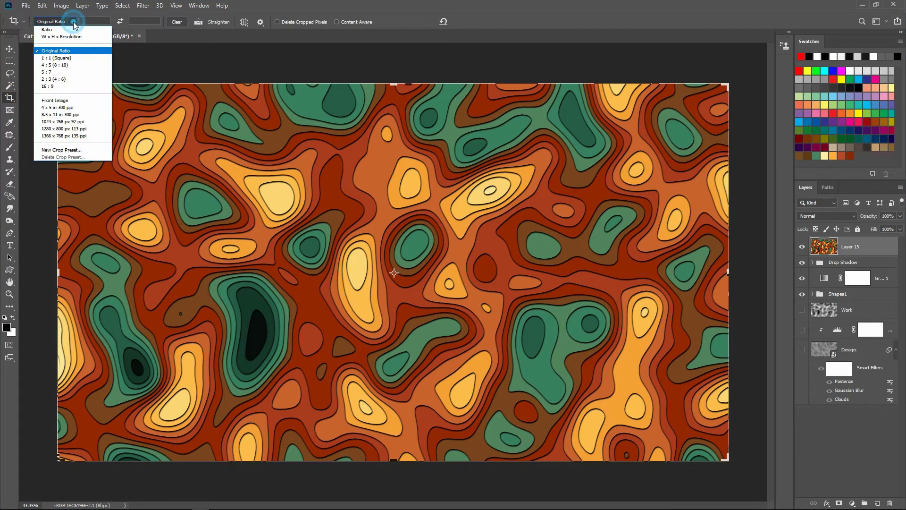
{"action": "left_click", "coordinate": [76, 50]}
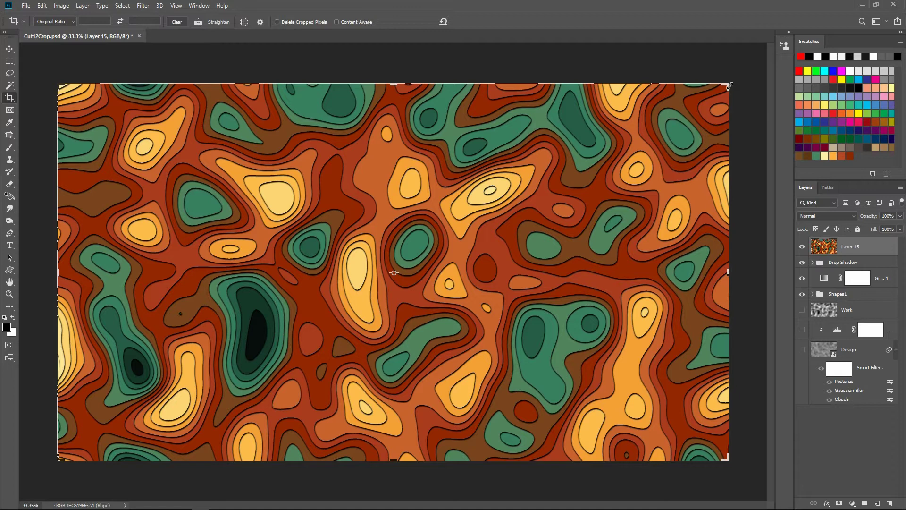
{"action": "left_click_drag", "start_coordinate": [728, 82], "coordinate": [731, 91]}
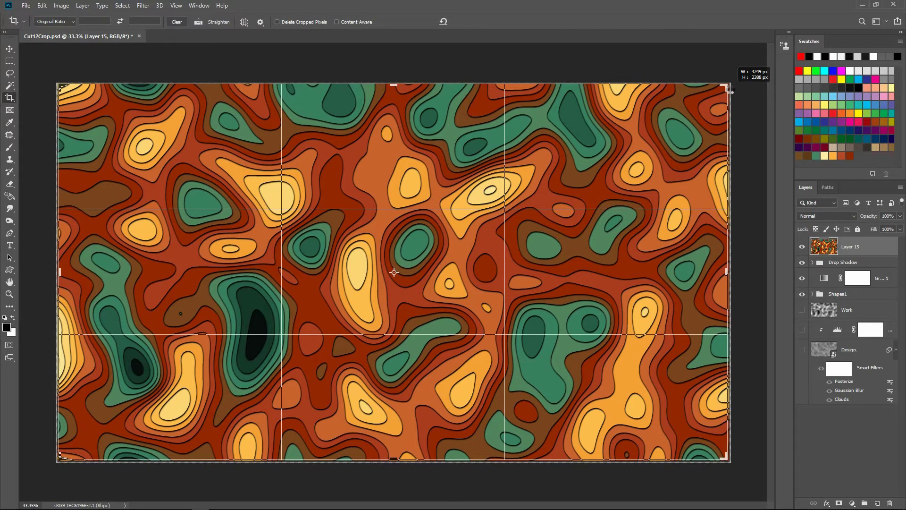
{"action": "left_click_drag", "start_coordinate": [730, 91], "coordinate": [730, 92]}
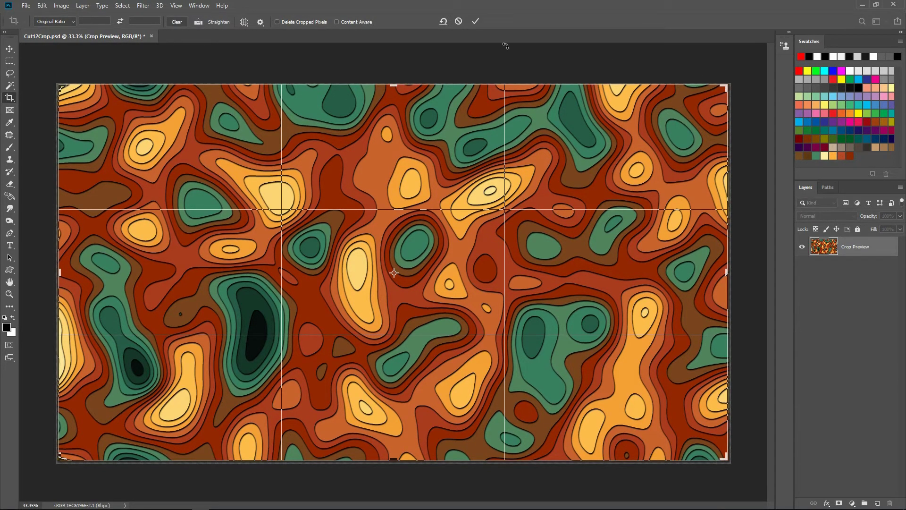
{"action": "left_click", "coordinate": [475, 21]}
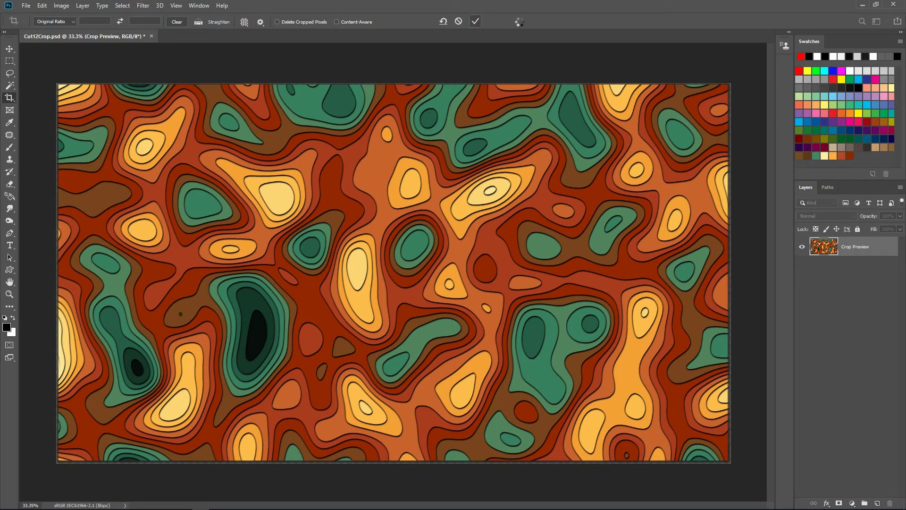